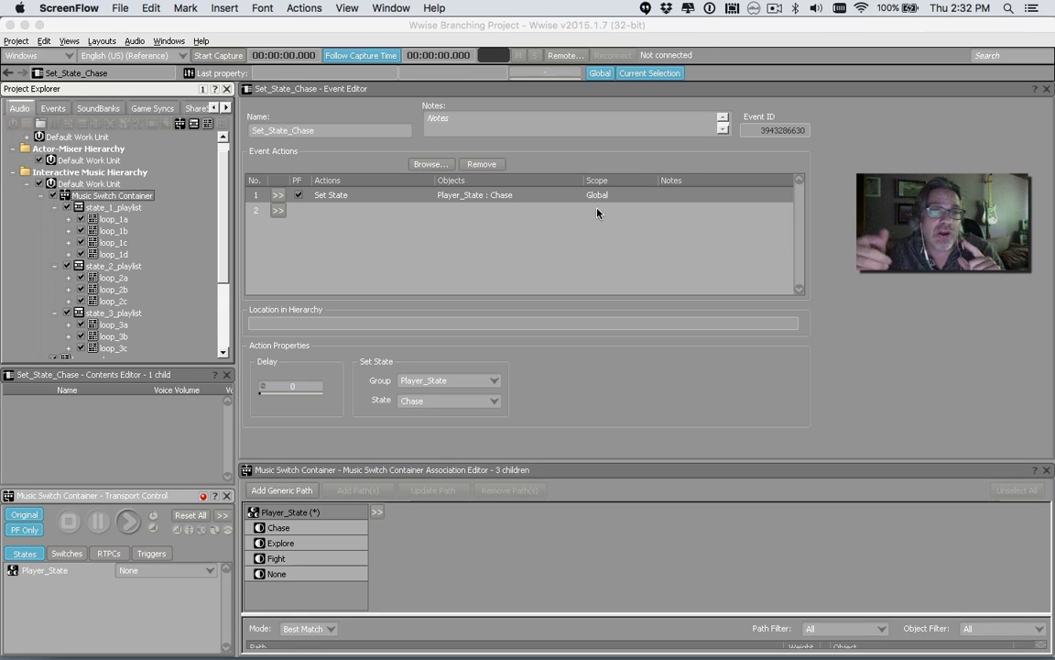
# Look over the project's game syncs, events and SoundBanks, and switch to the SoundBank layout
pyautogui.click(154, 110)
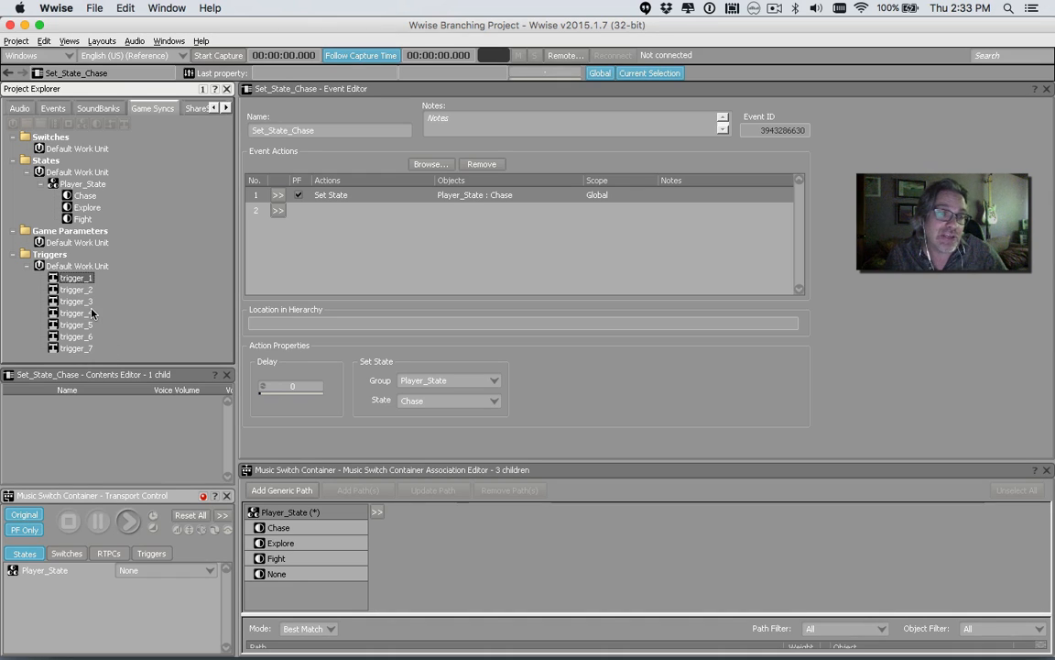
pyautogui.click(57, 109)
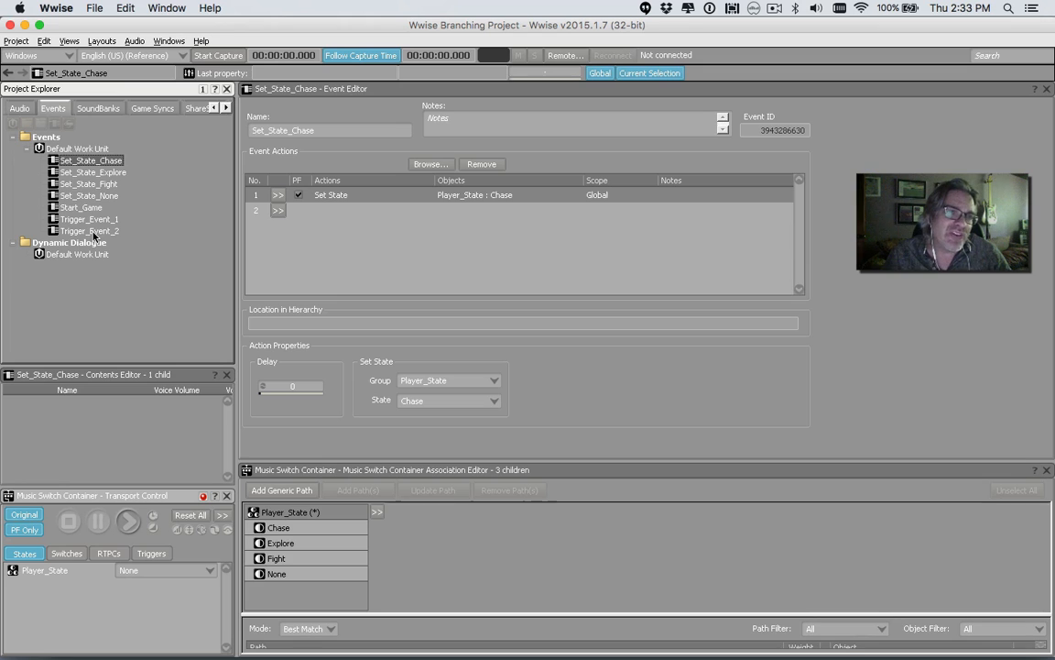
pyautogui.click(96, 108)
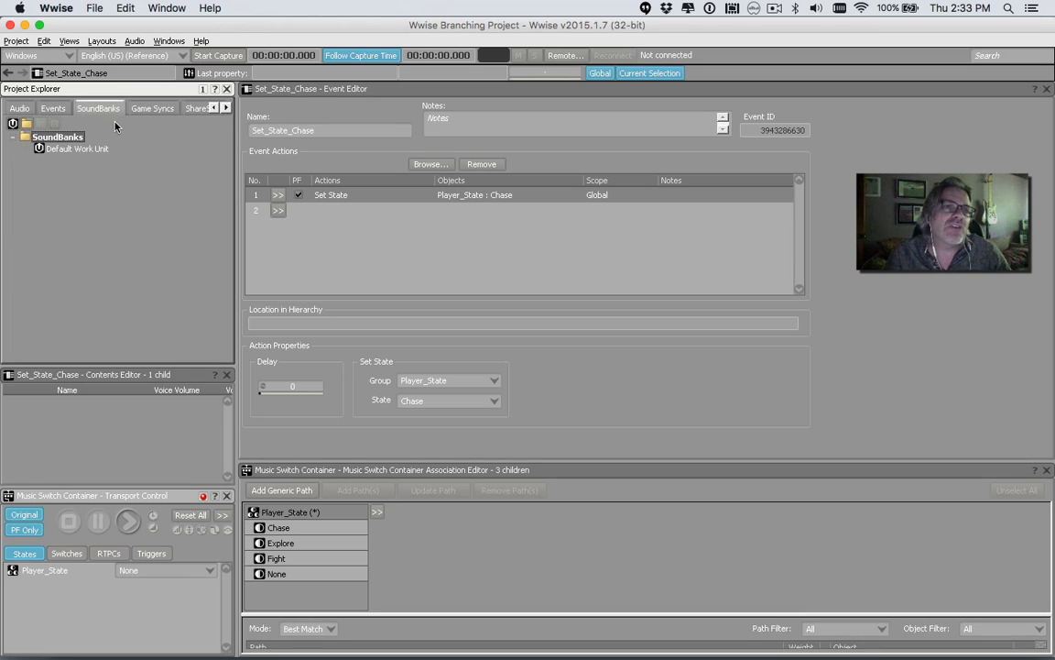
pyautogui.click(101, 41)
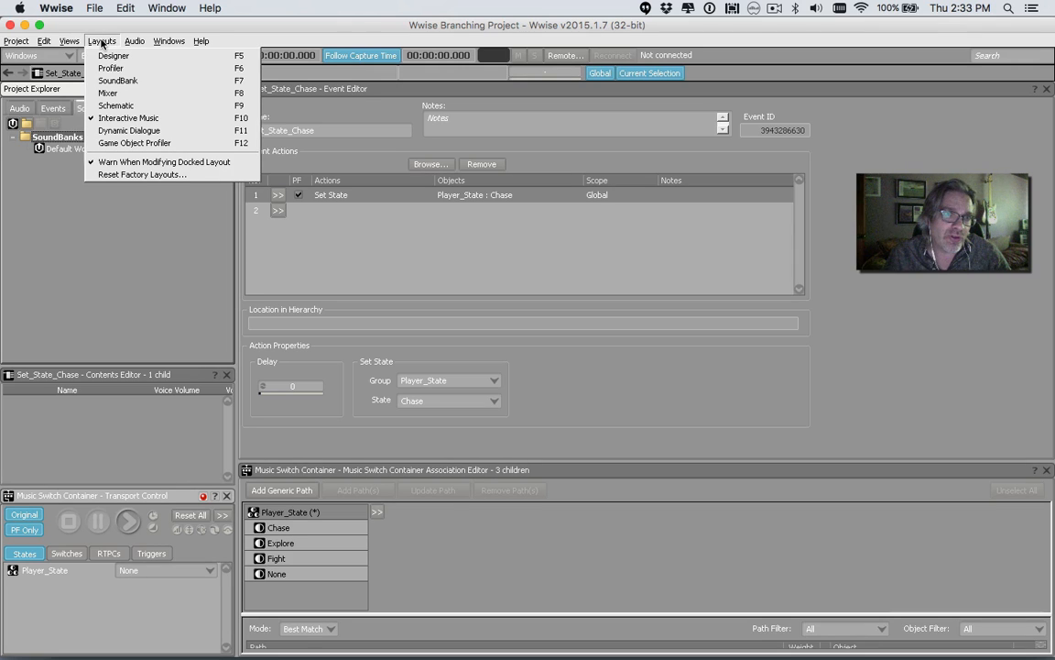
pyautogui.click(109, 81)
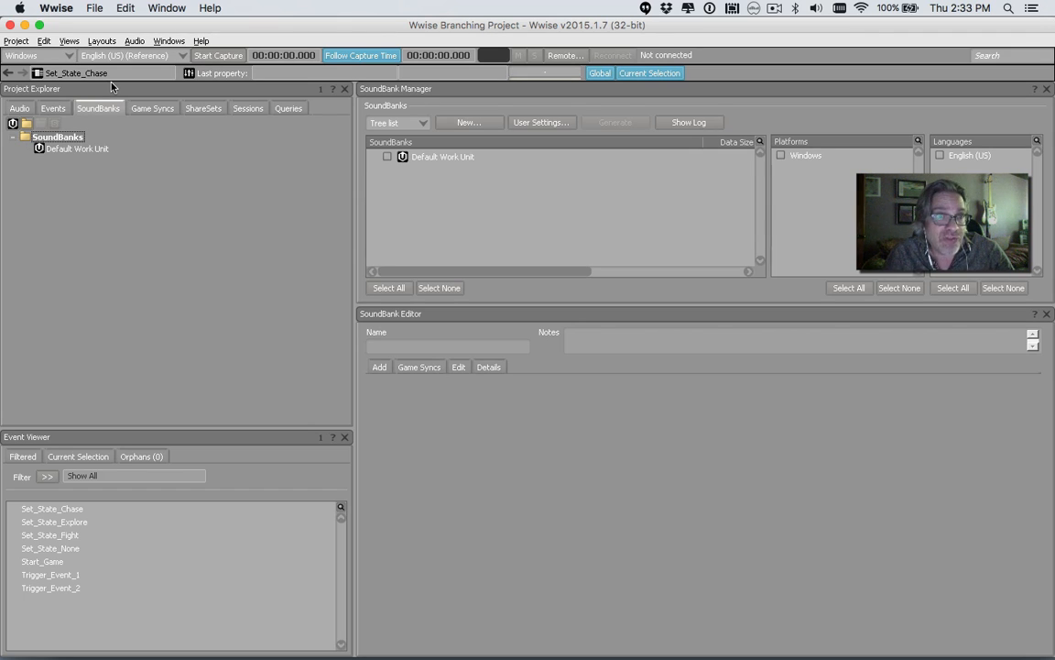
# Create a SoundBank named Level_1_Music in the Default Work Unit and expand that work unit in the SoundBank Manager
pyautogui.rightClick(74, 149)
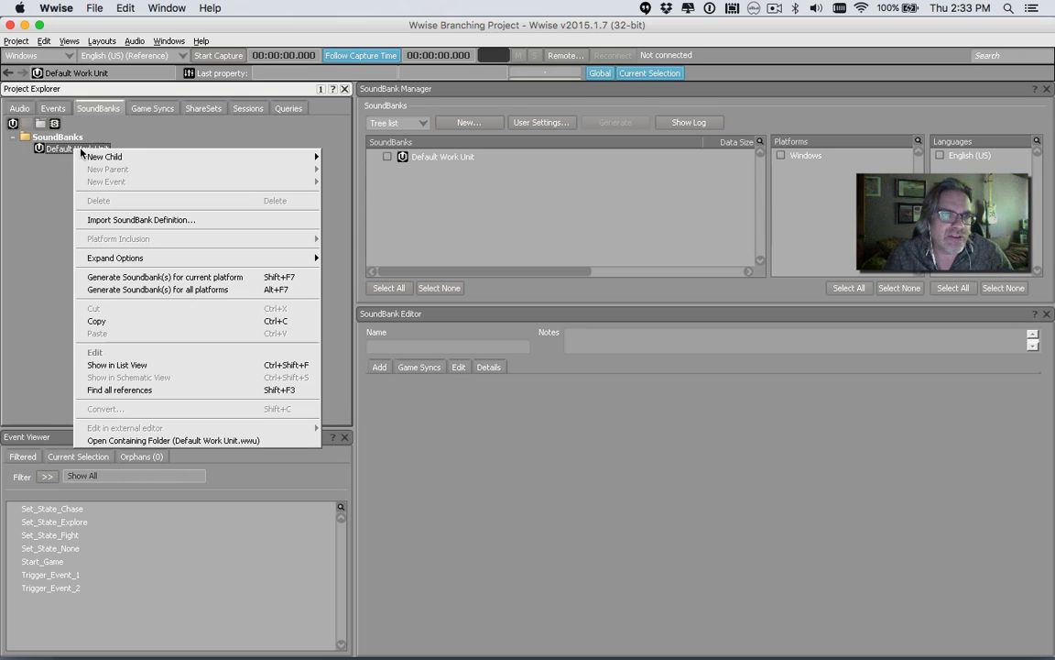
pyautogui.moveTo(99, 156)
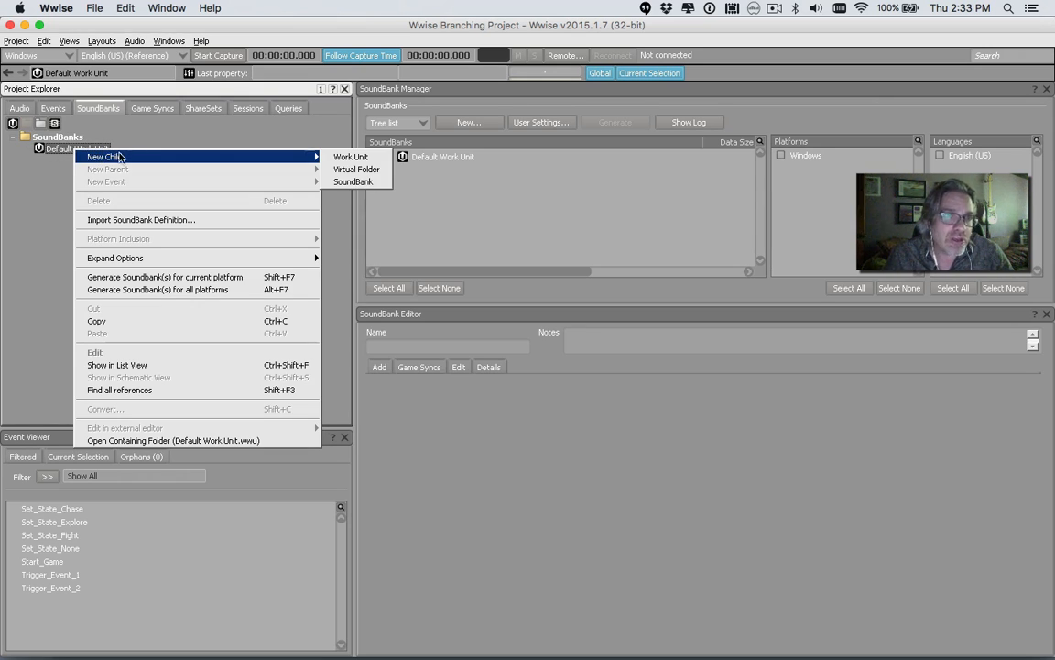
pyautogui.click(353, 181)
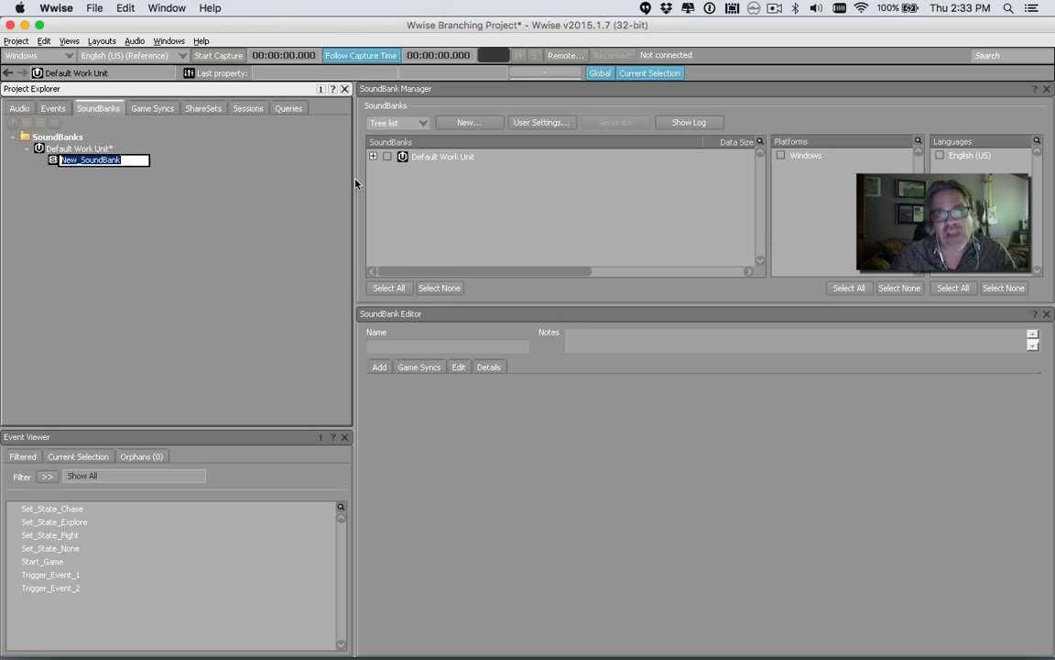
pyautogui.write('Lev')
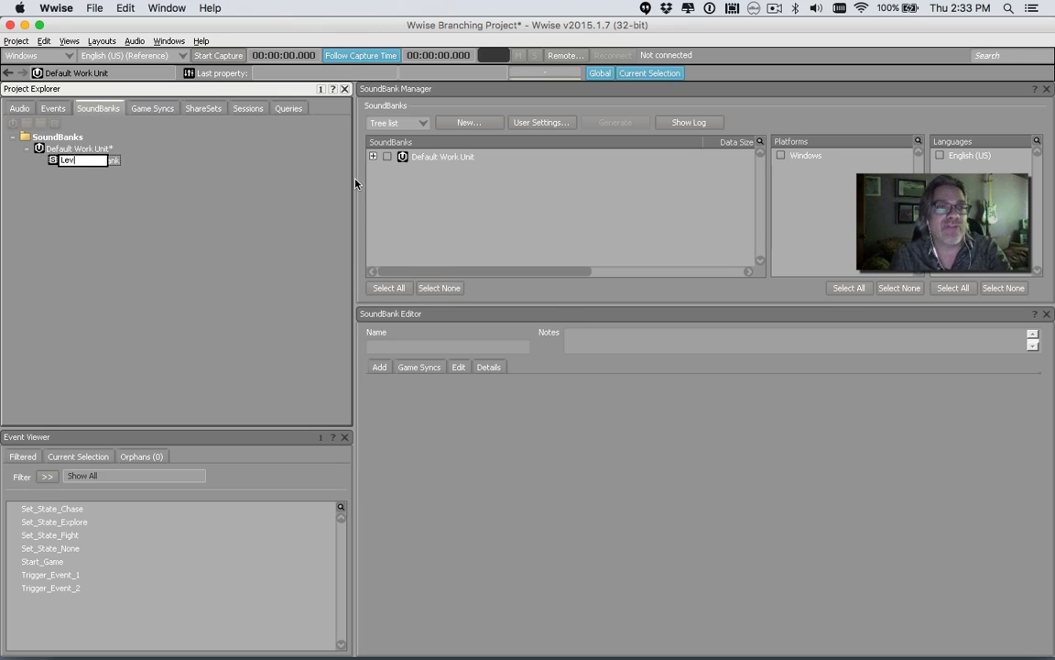
pyautogui.write('el_1_Music')
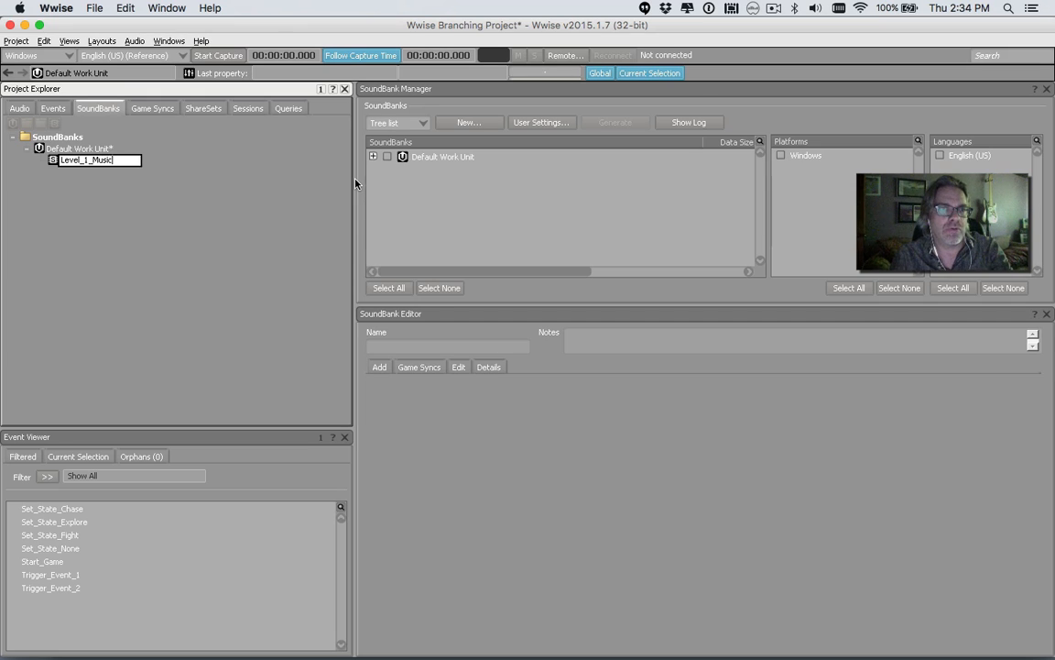
pyautogui.press('Return')
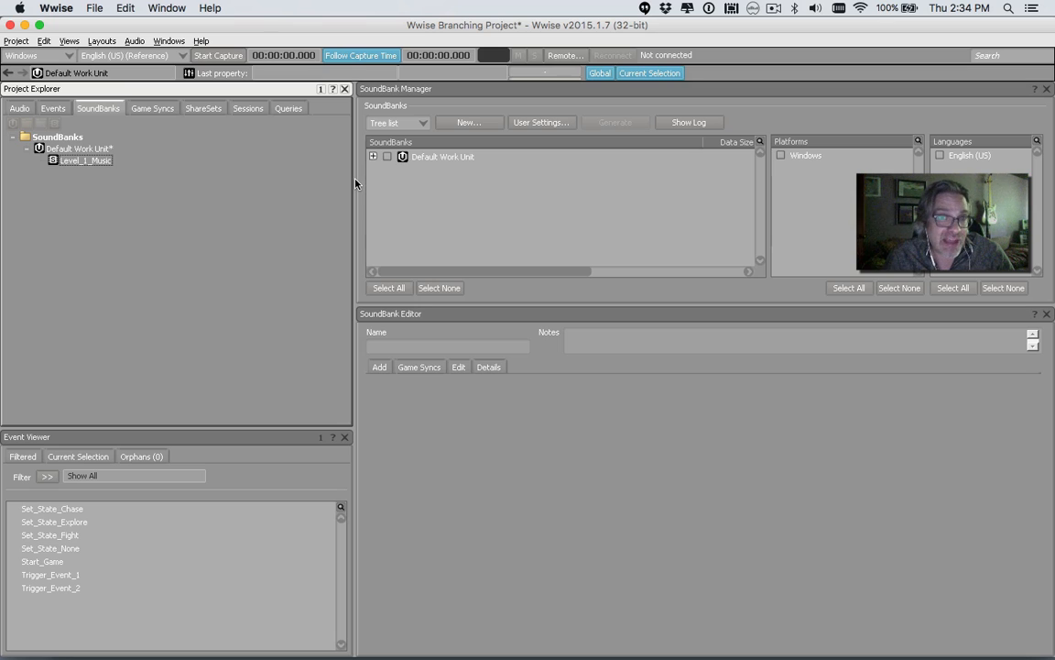
pyautogui.click(359, 140)
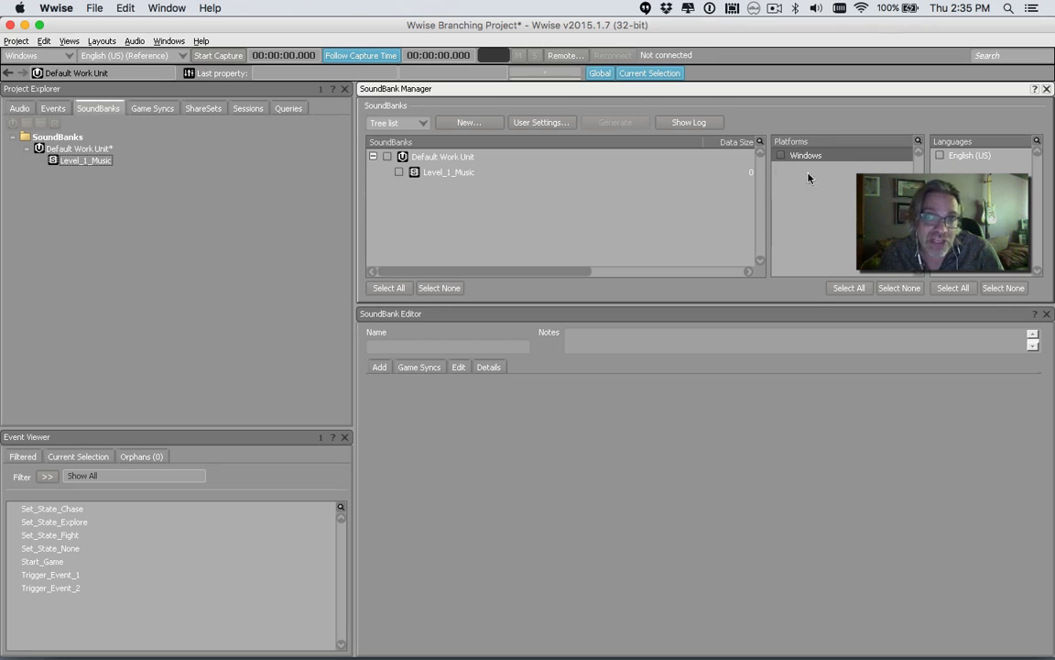
# Add a Mac platform with settings copied from Windows, and accept saving and reloading the project
pyautogui.click(23, 40)
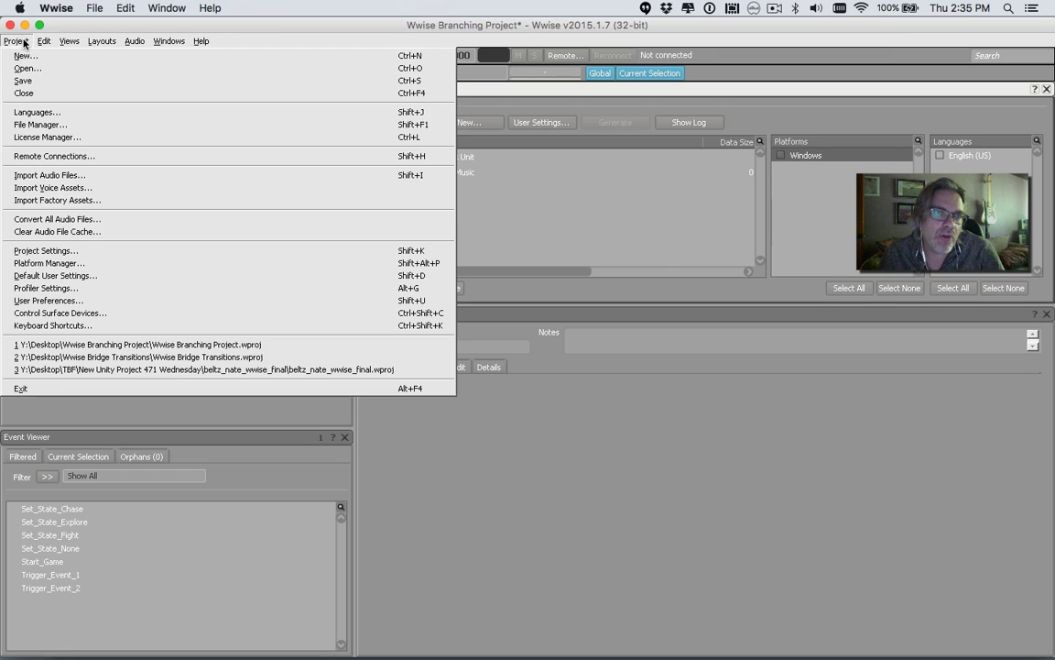
pyautogui.click(25, 264)
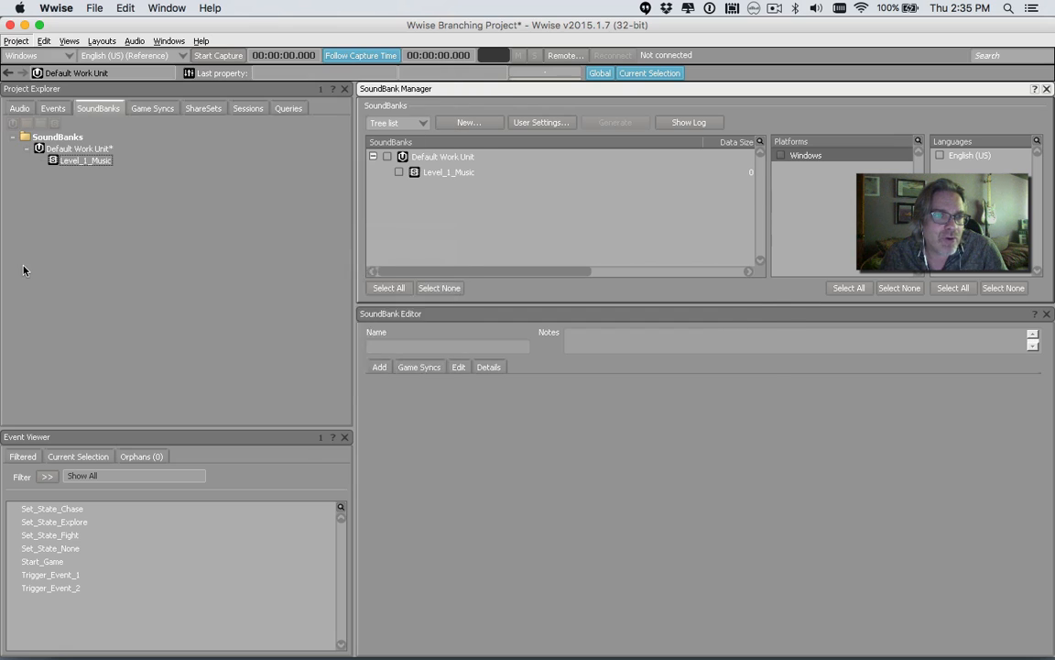
pyautogui.click(348, 246)
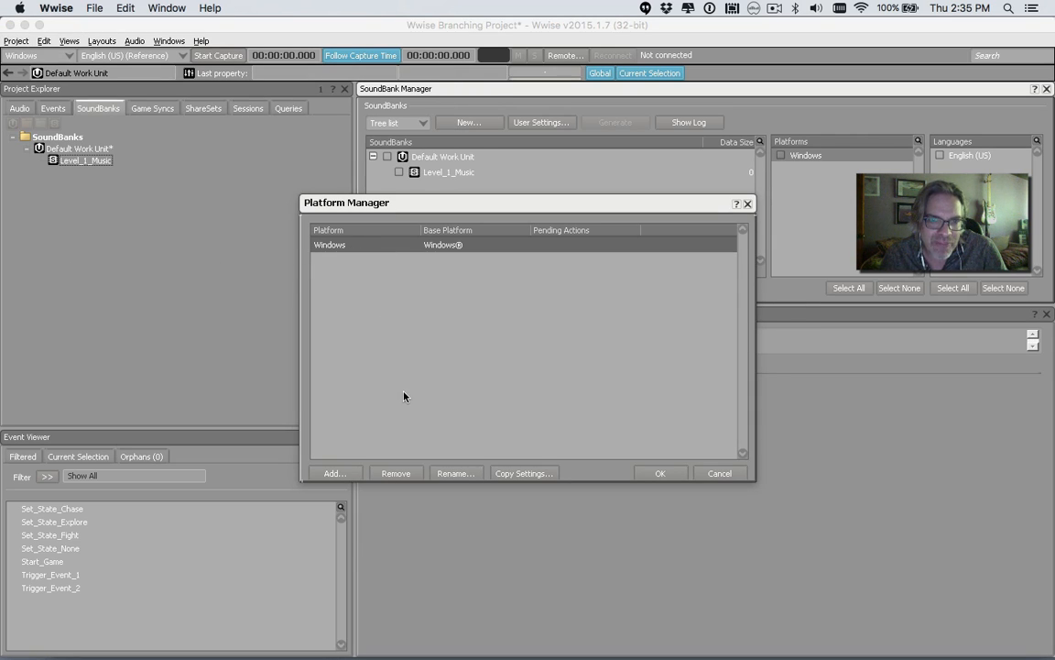
pyautogui.click(337, 472)
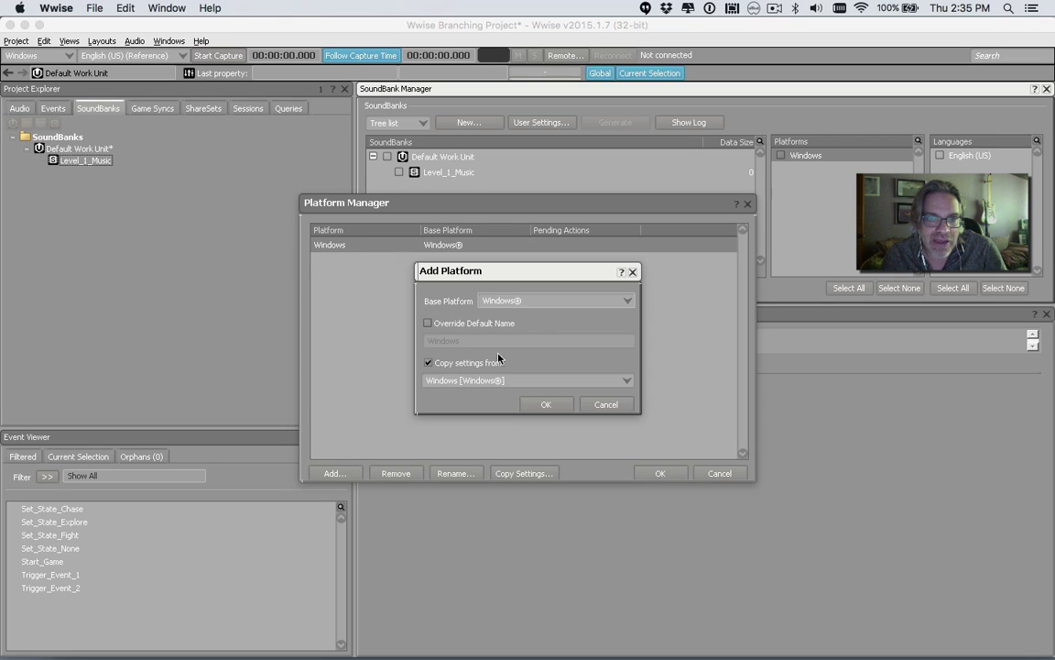
pyautogui.click(555, 307)
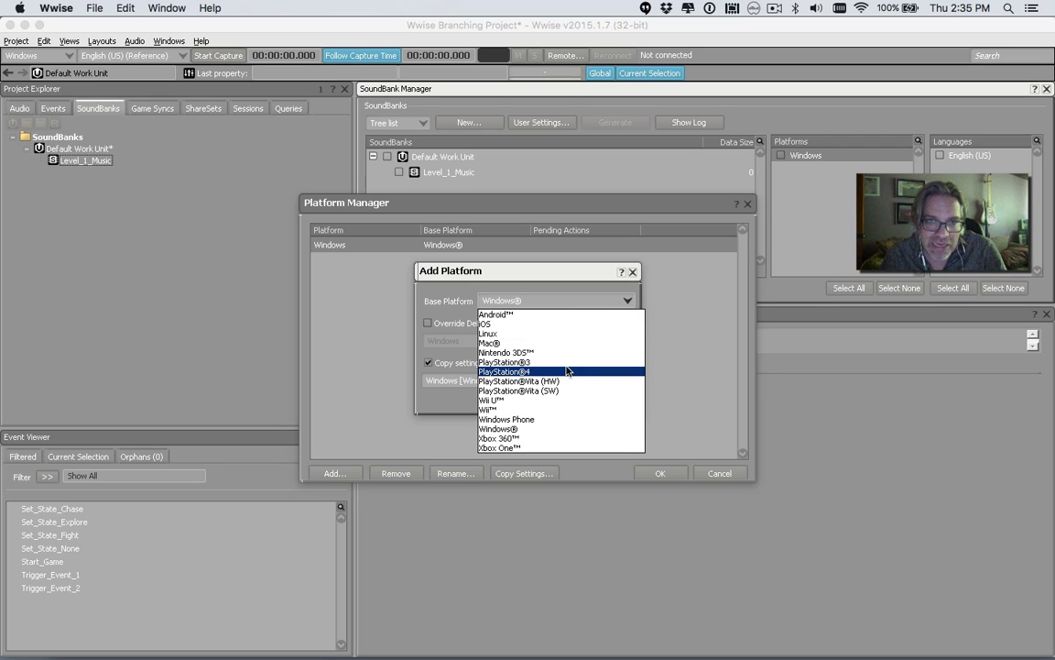
pyautogui.click(539, 344)
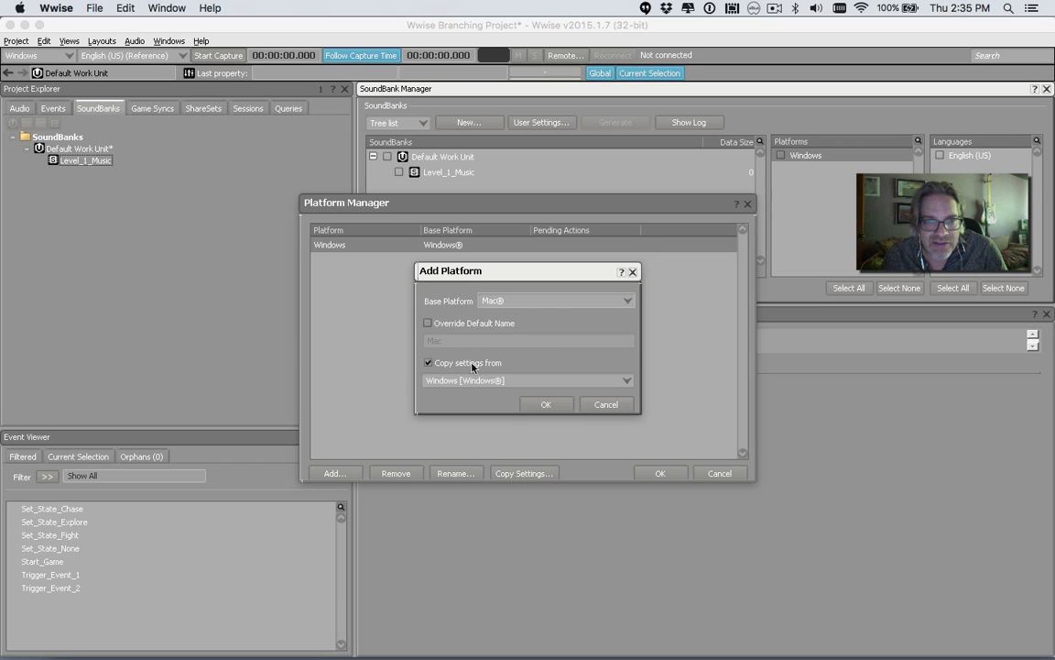
pyautogui.click(541, 405)
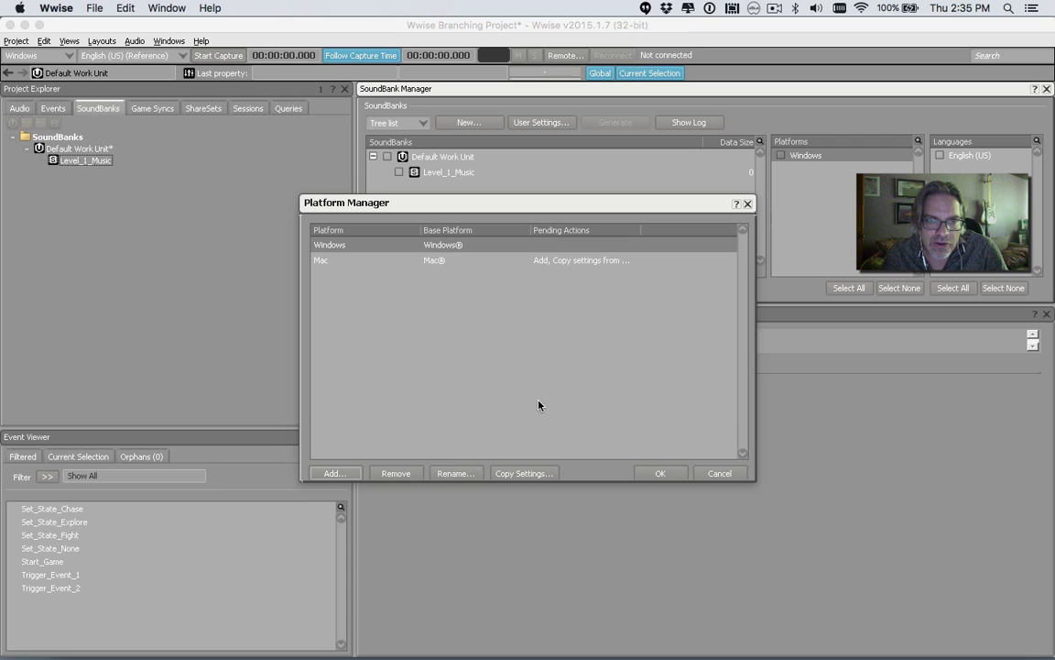
pyautogui.click(651, 473)
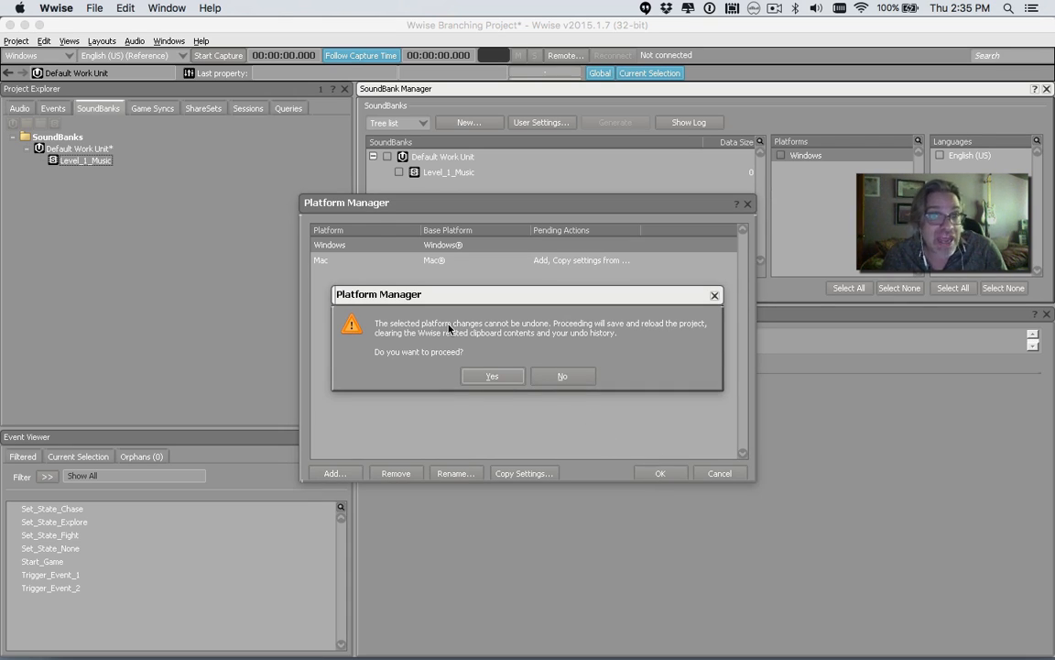
pyautogui.click(492, 376)
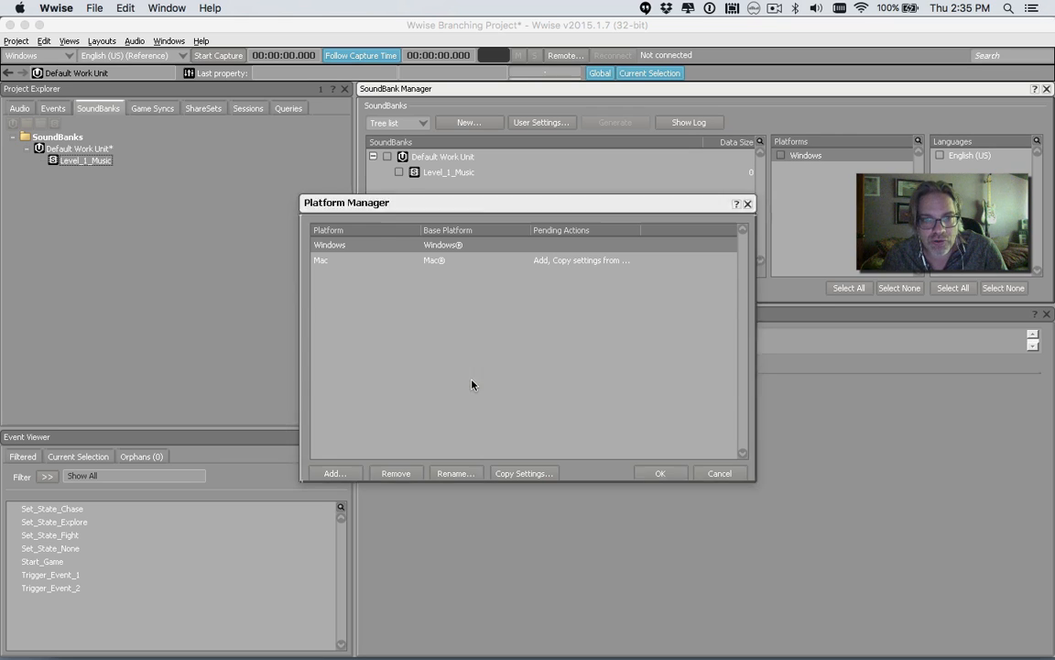
pyautogui.click(527, 365)
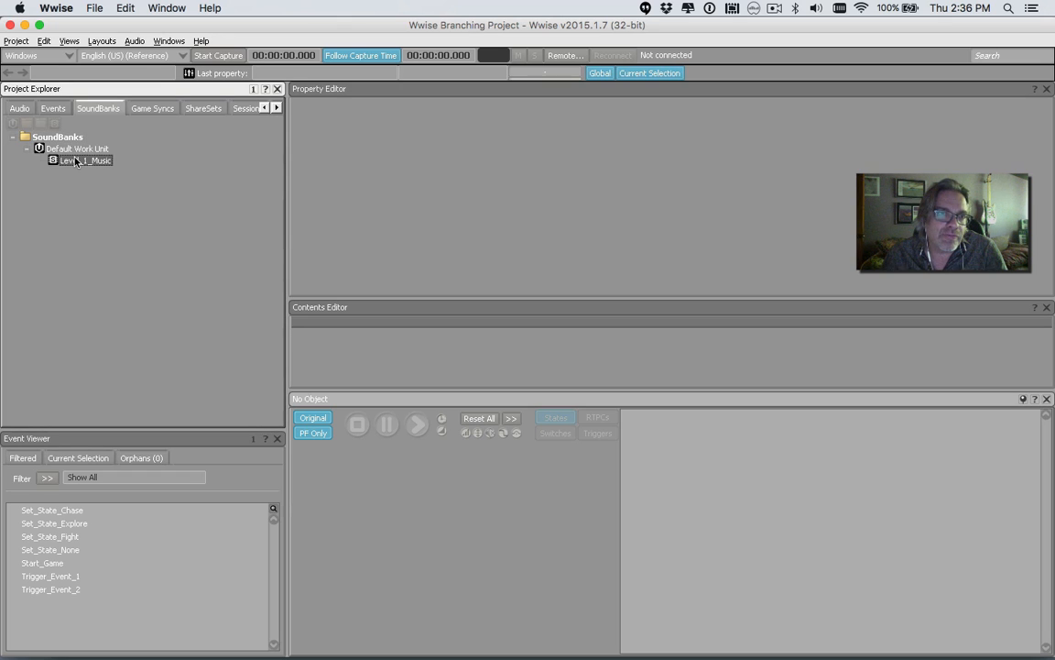
# Return to the SoundBank layout and select Level_1_Music in the SoundBank Manager
pyautogui.click(102, 42)
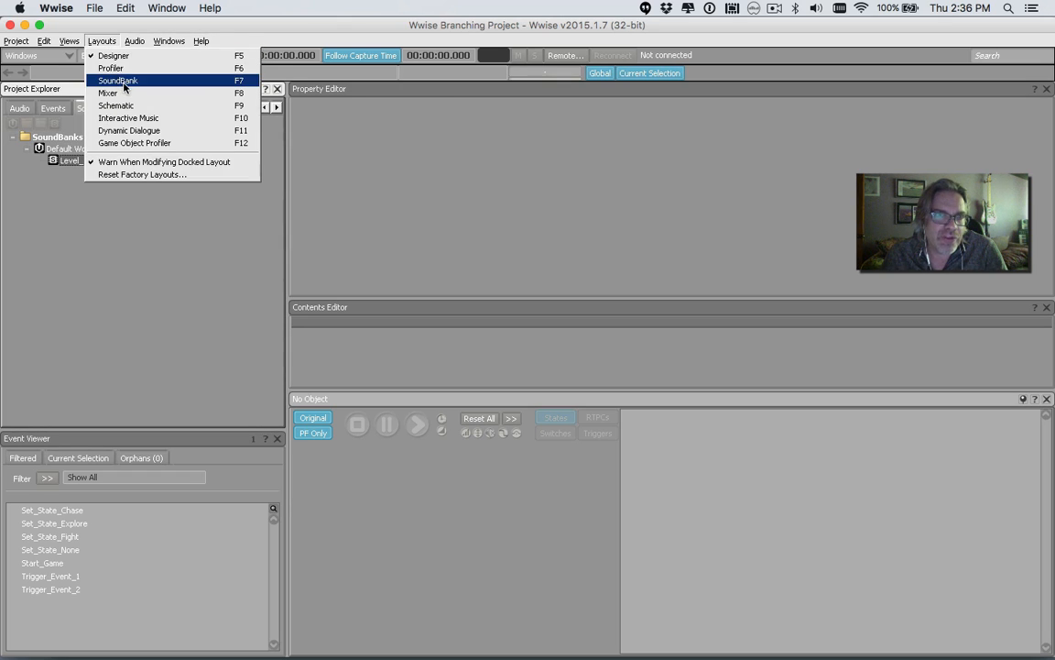
pyautogui.click(119, 80)
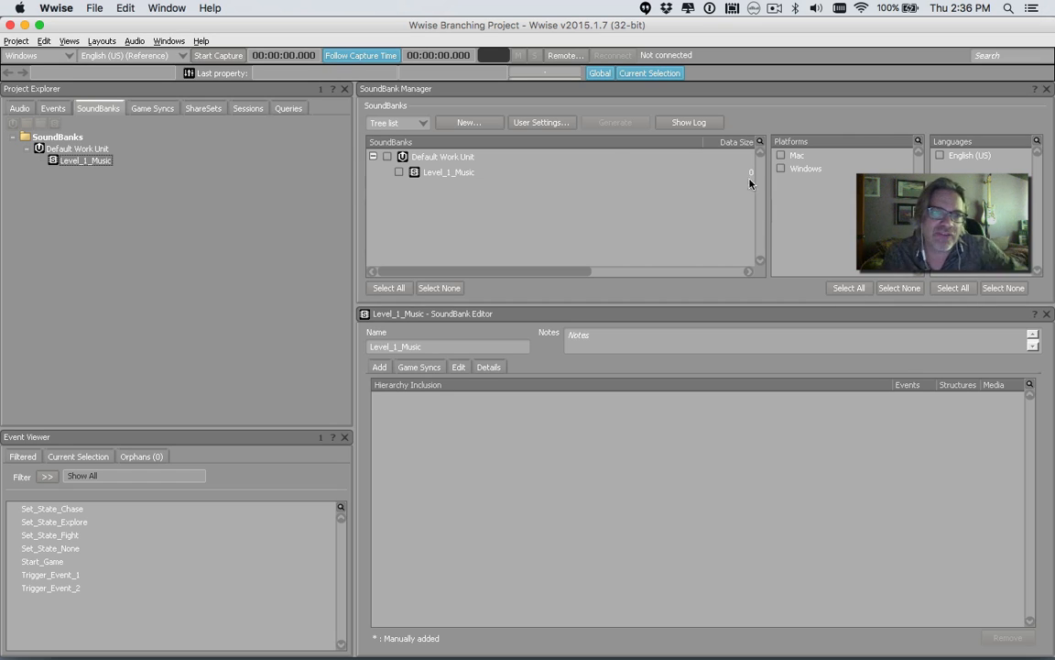
pyautogui.click(435, 174)
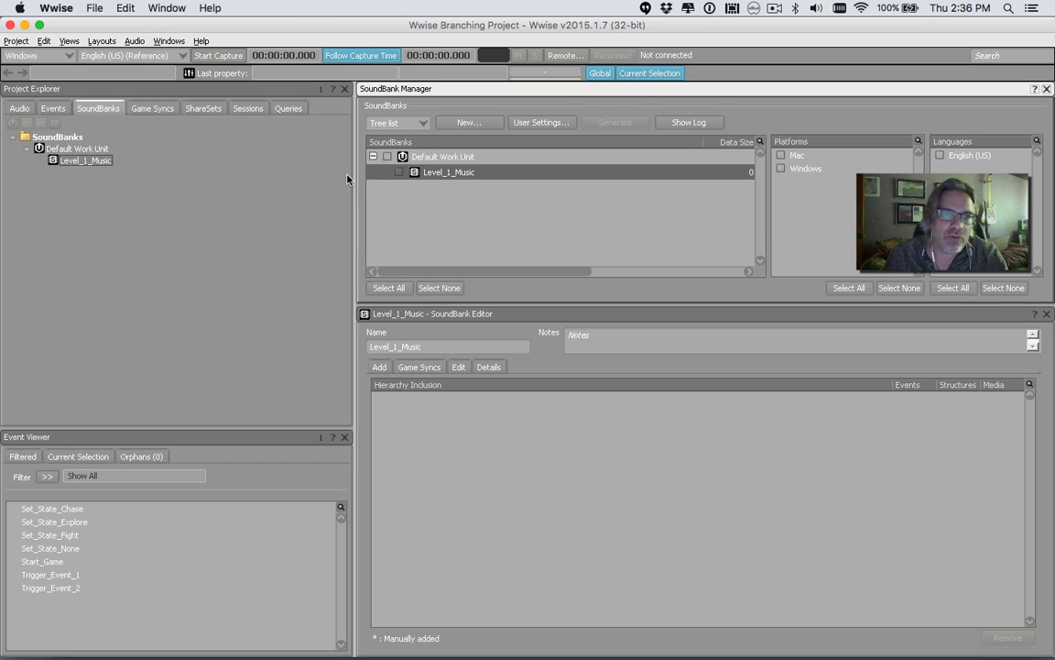
pyautogui.click(88, 165)
pyautogui.rightClick(94, 164)
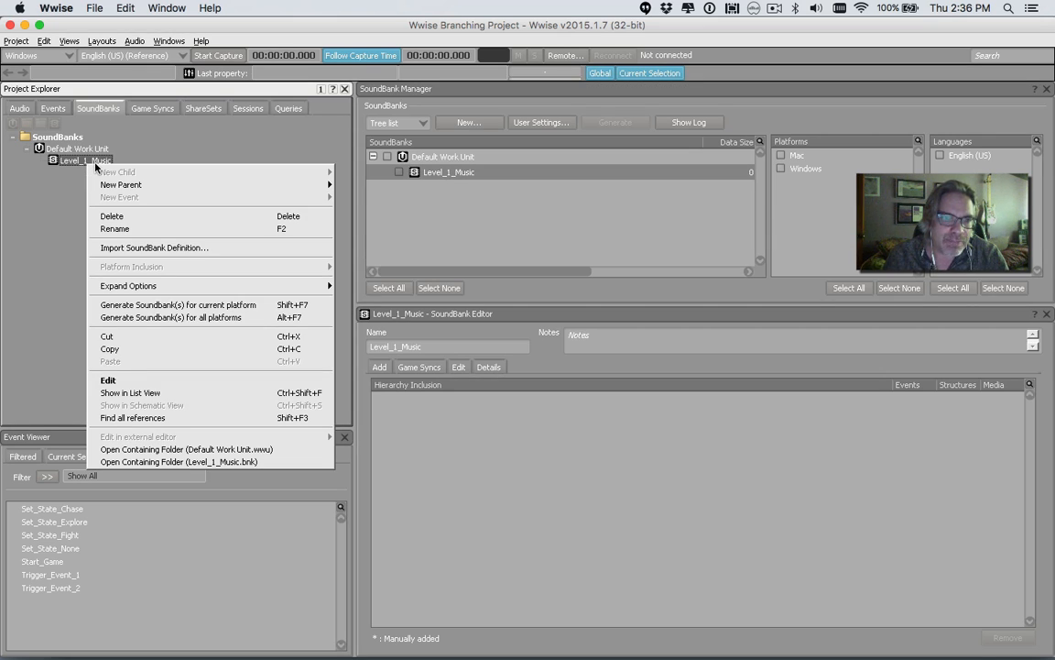
pyautogui.click(159, 145)
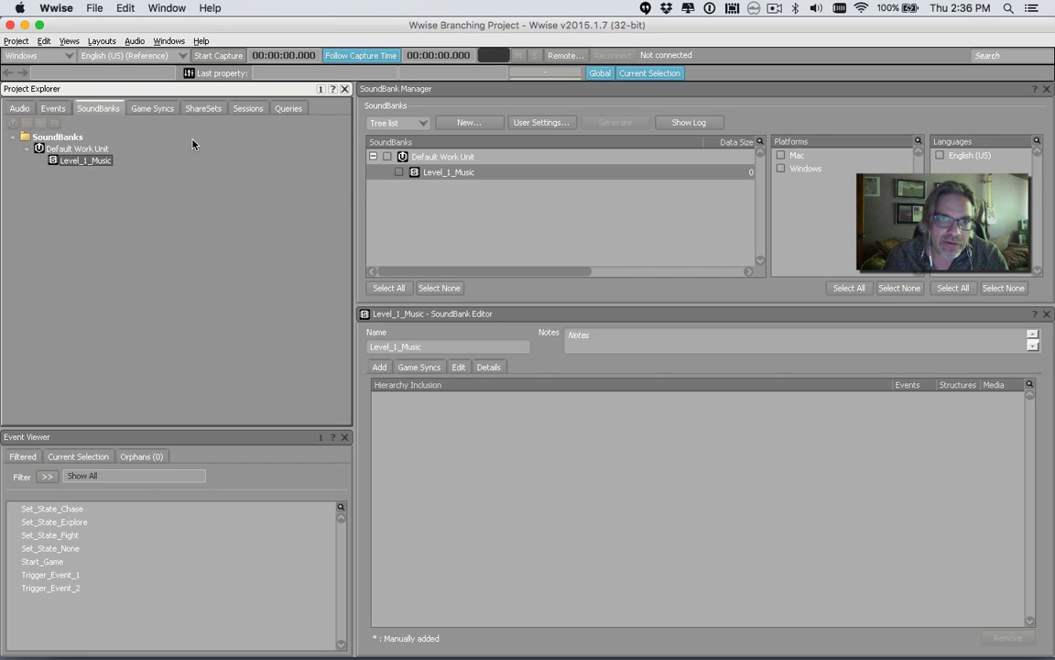
pyautogui.click(453, 173)
pyautogui.rightClick(457, 174)
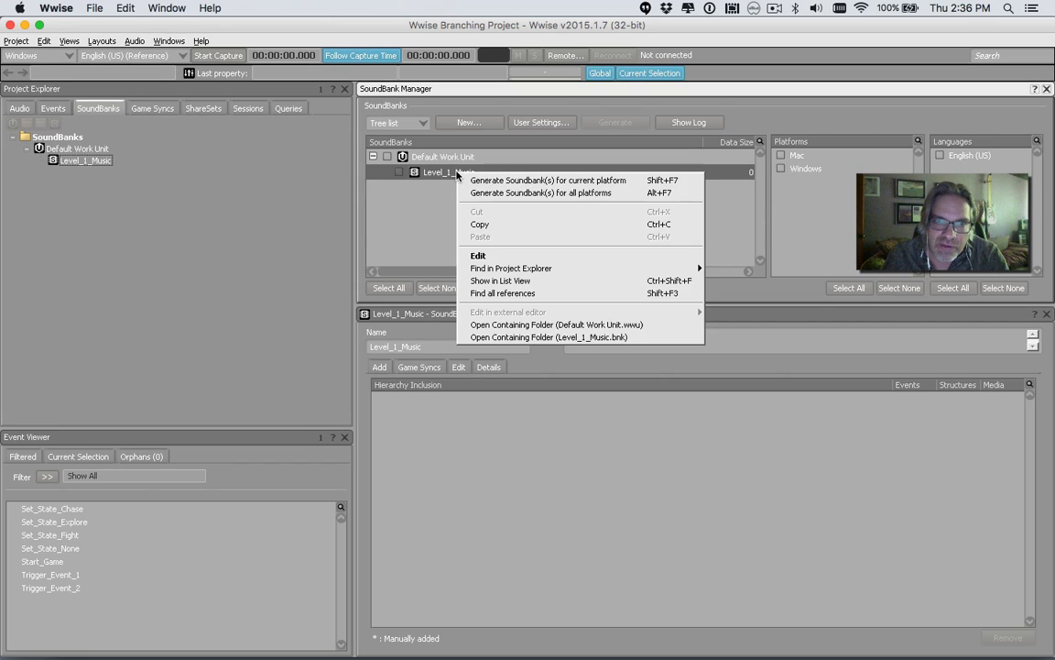
pyautogui.click(523, 257)
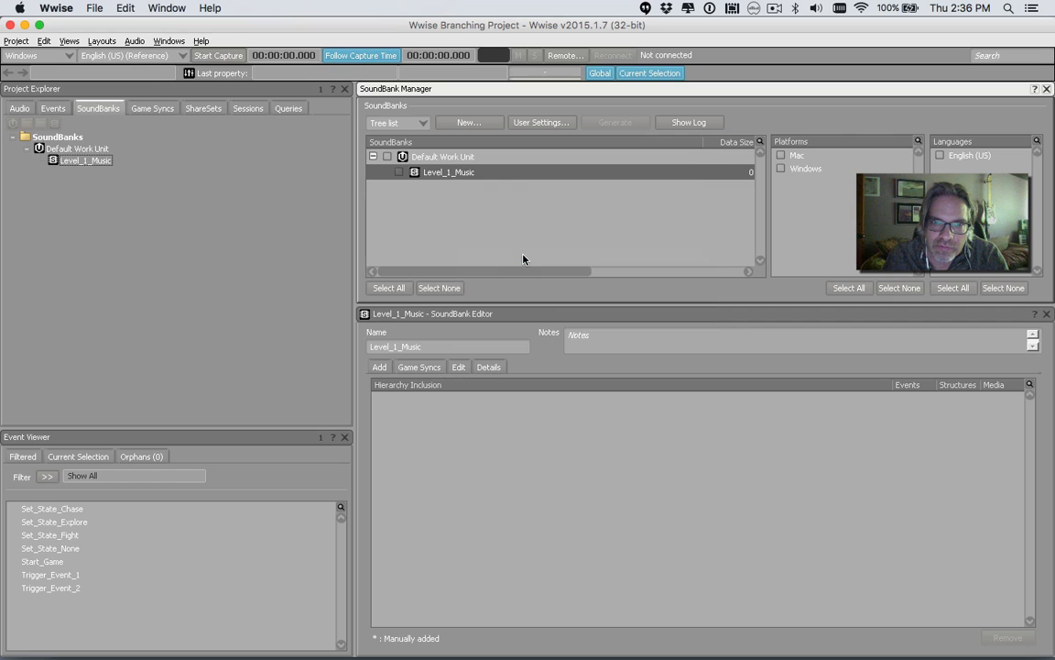
pyautogui.rightClick(460, 174)
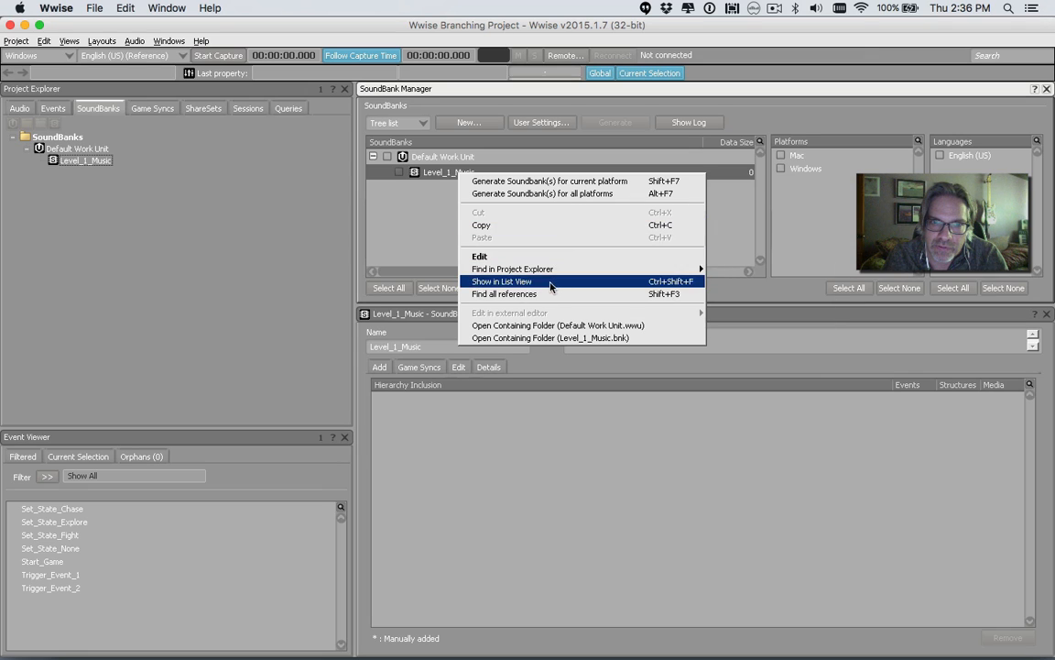
pyautogui.click(217, 213)
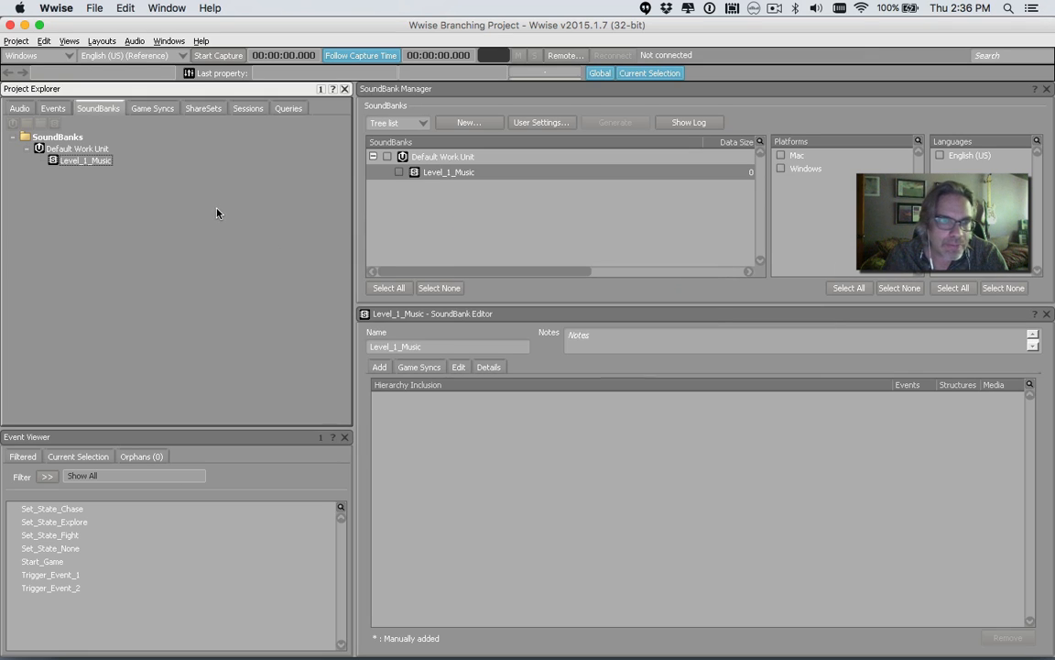
# Rename the Level_1_Music SoundBank to Level_1_Music_Soundbank
pyautogui.rightClick(99, 163)
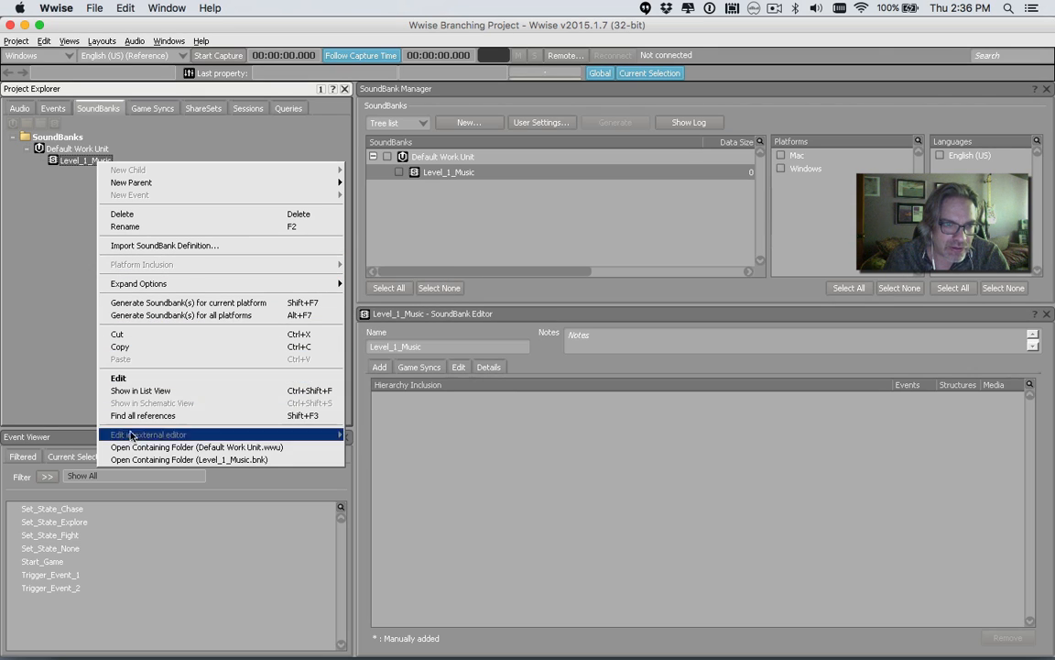
pyautogui.click(181, 226)
pyautogui.press('Right')
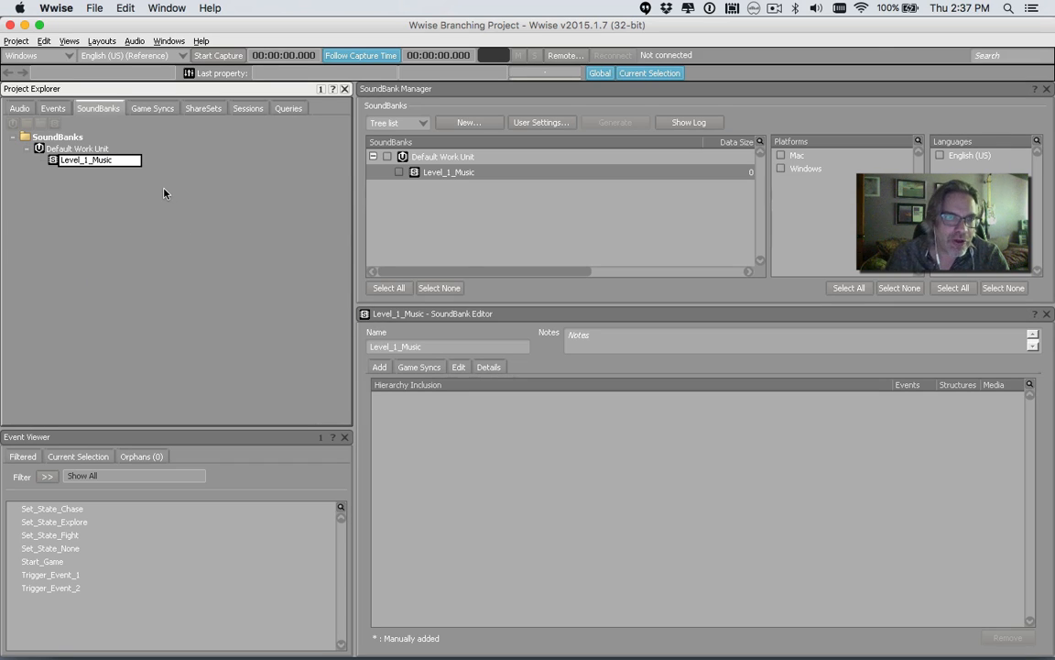
pyautogui.write('_Sound')
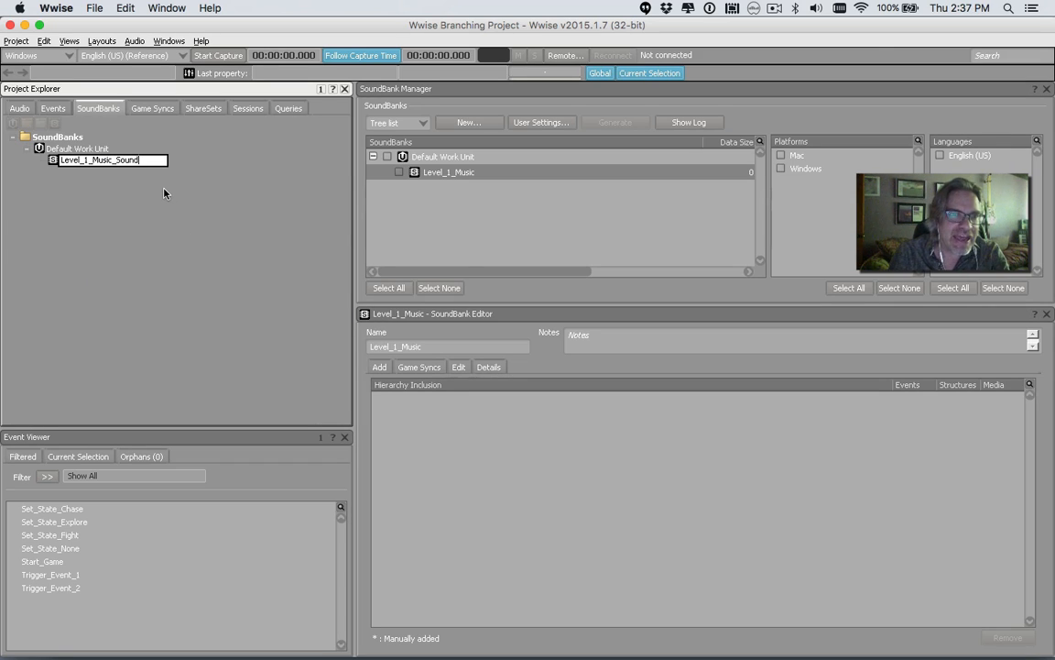
pyautogui.write('bank')
pyautogui.press('Return')
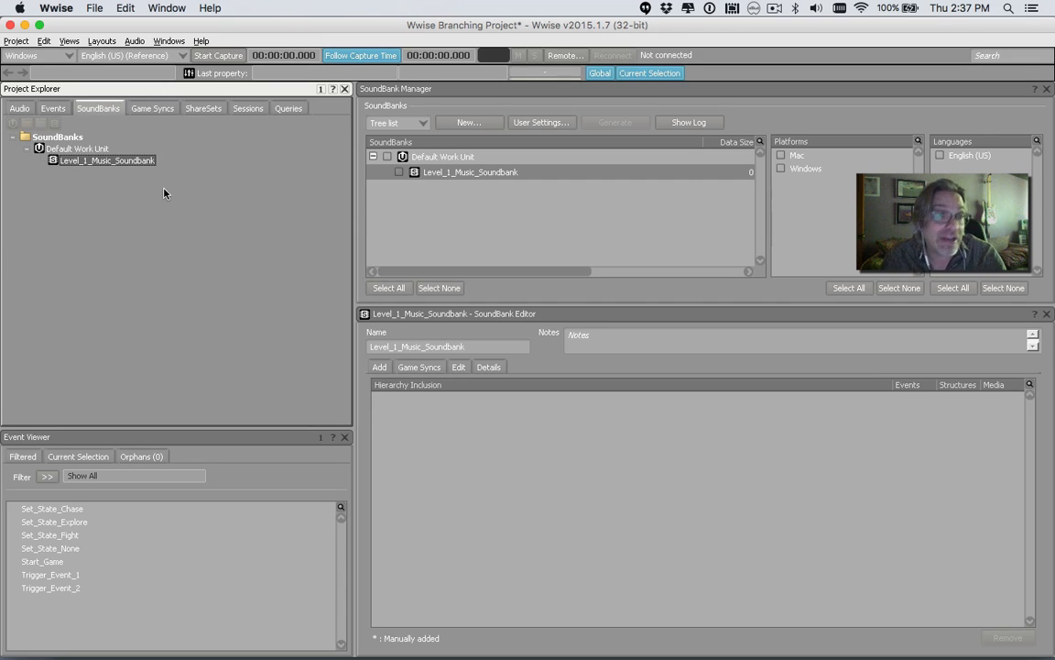
# Add all events from Set_State_Chase to Trigger_Event_2 in the Events Default Work Unit to the Level_1_Music_Soundbank hierarchy inclusion
pyautogui.click(54, 110)
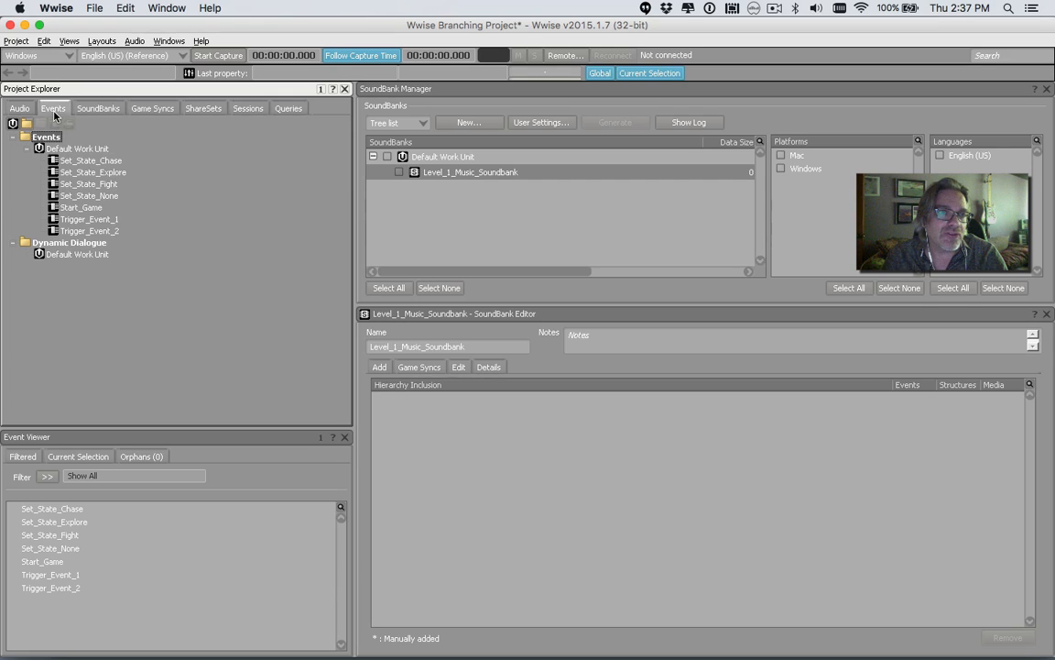
pyautogui.click(73, 163)
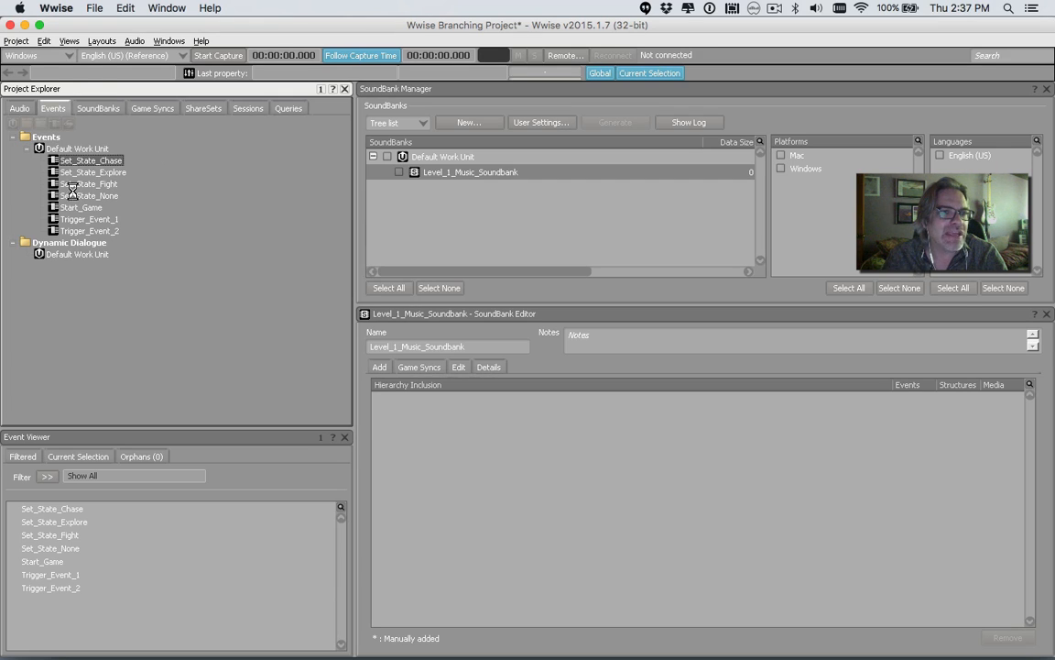
pyautogui.keyDown('shift'); pyautogui.click(80, 231); pyautogui.keyUp('shift')
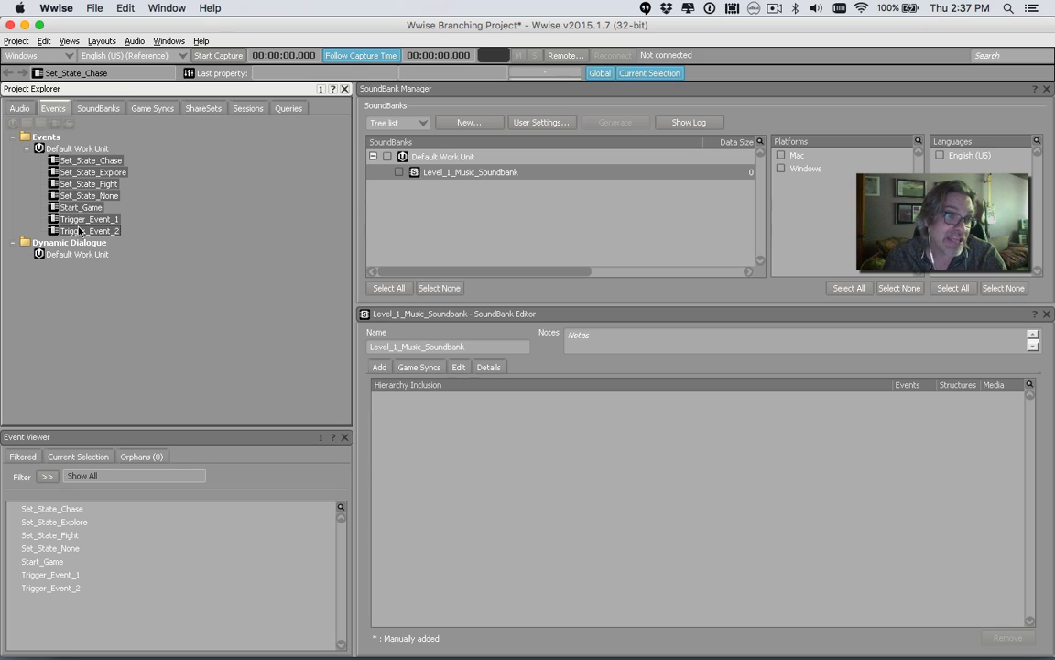
pyautogui.moveTo(80, 231); pyautogui.dragTo(435, 438)
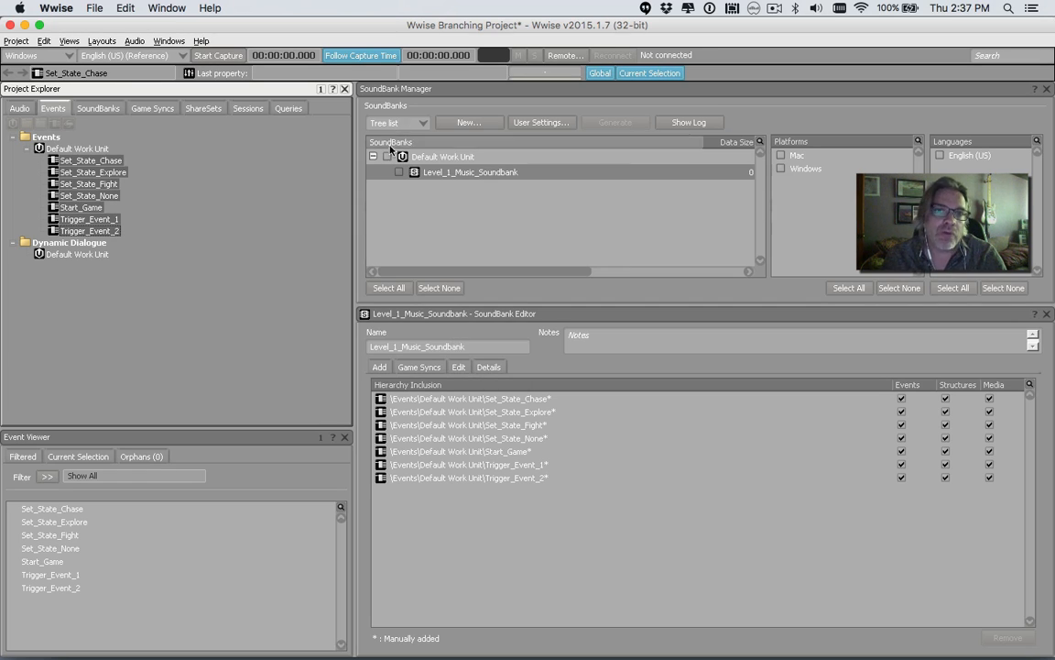
# Generate Level_1_Music_Soundbank for the Mac and Windows platforms in English (US), and dismiss the generation report
pyautogui.click(399, 173)
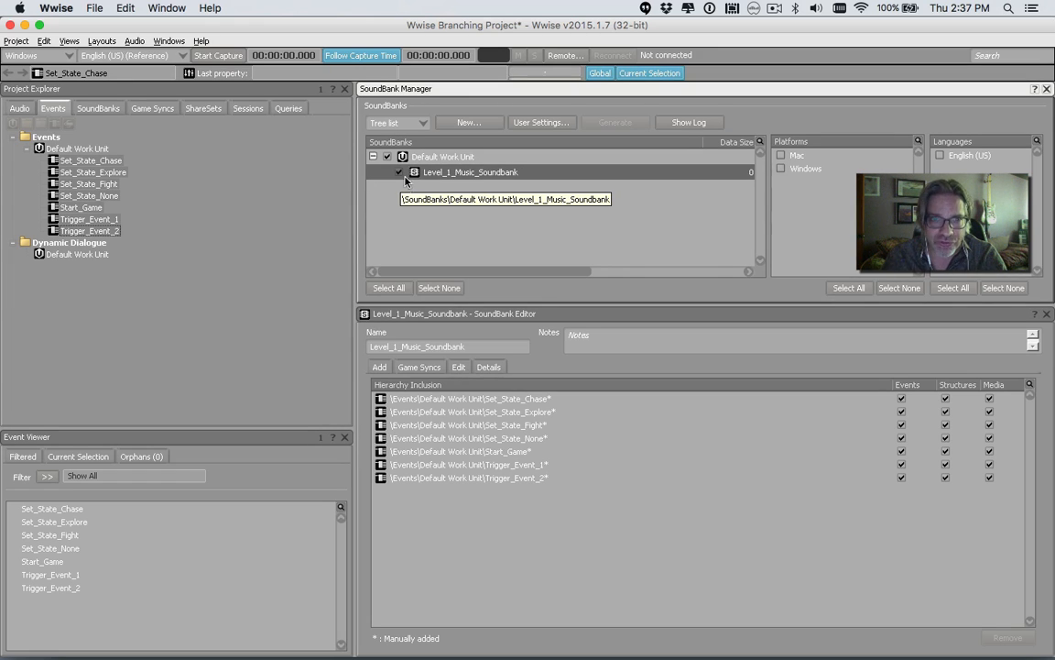
pyautogui.click(782, 156)
pyautogui.click(782, 168)
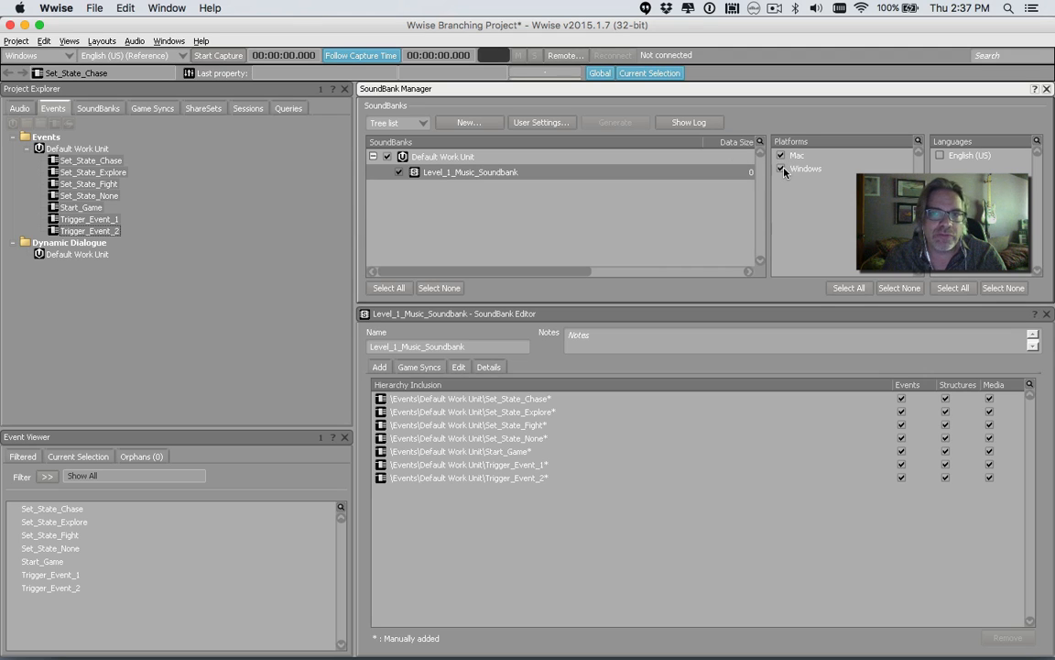
pyautogui.click(939, 156)
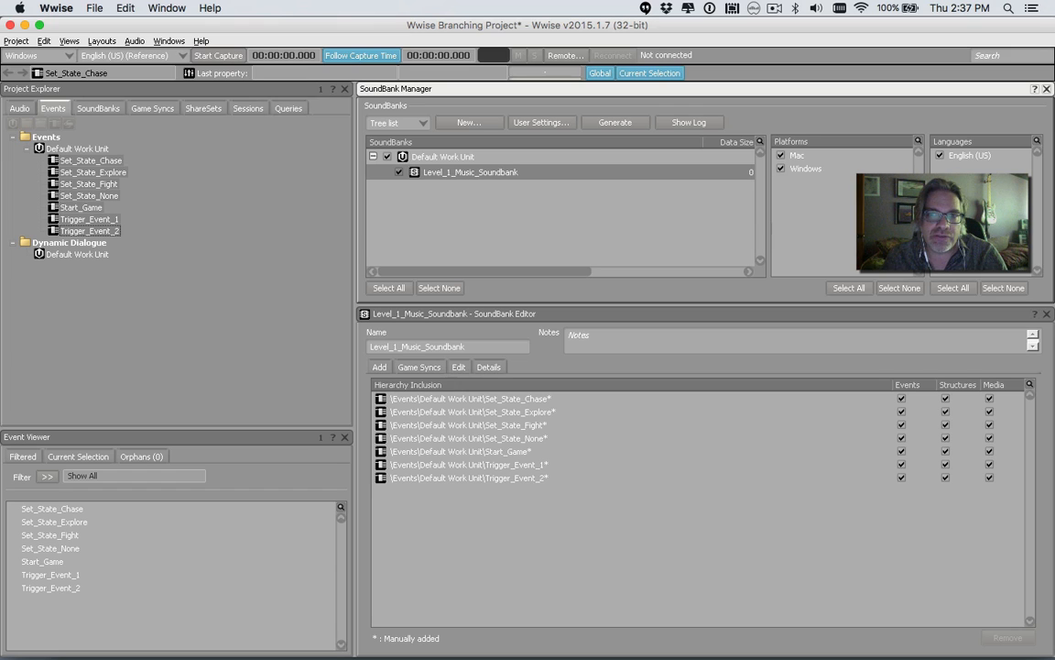
pyautogui.click(618, 123)
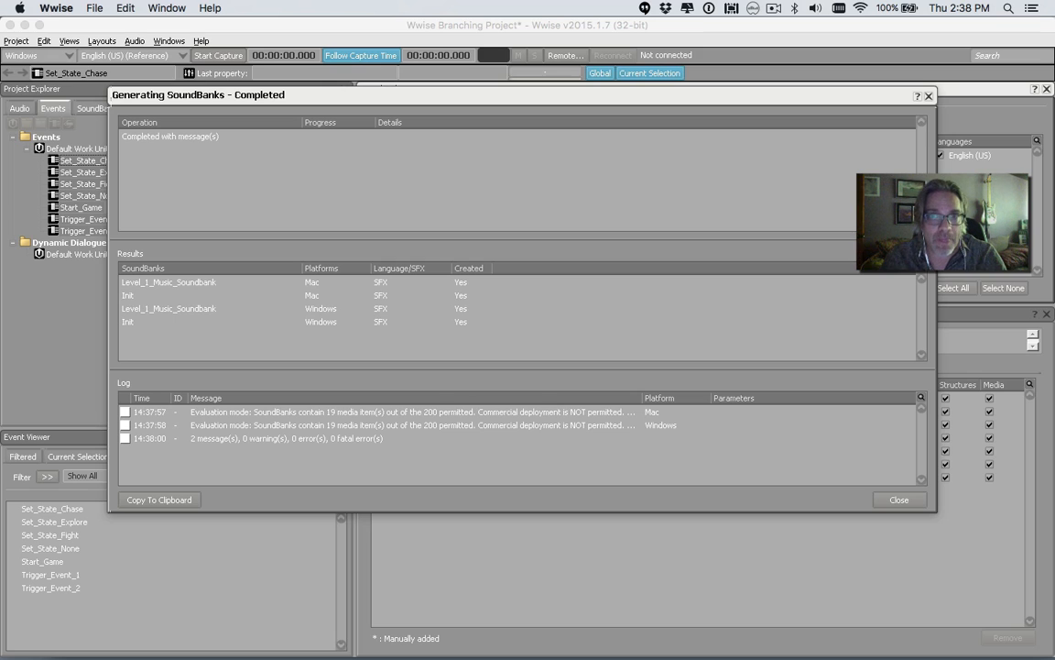
pyautogui.click(928, 96)
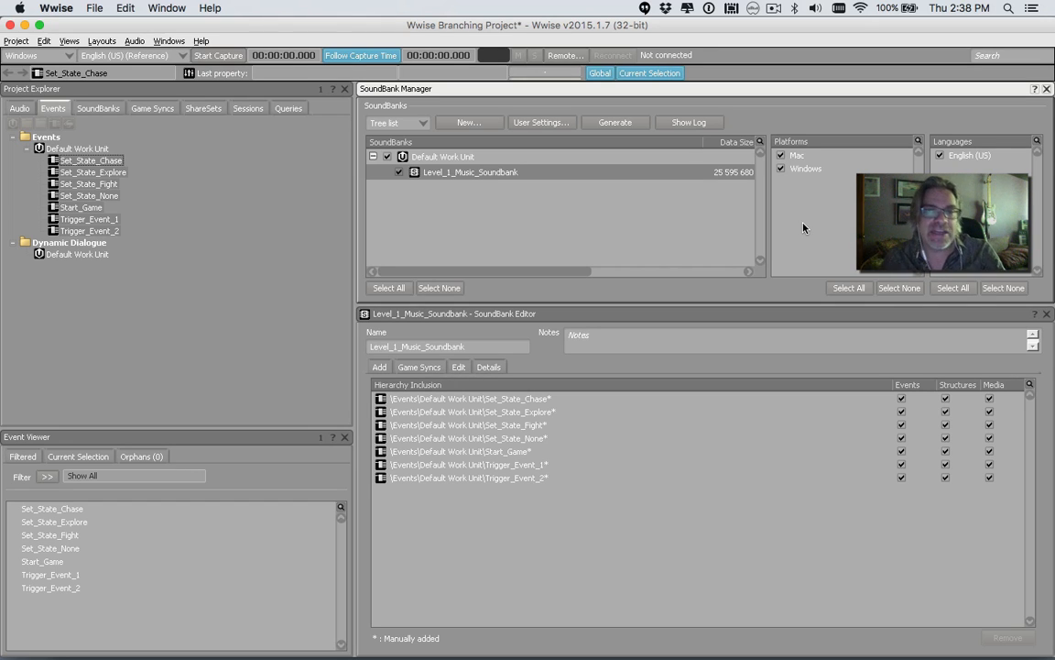
# Switch to Finder, open the Wwise Branching Project folder on the desktop and check its SoundBanks subfolder
pyautogui.press('super+Tab')
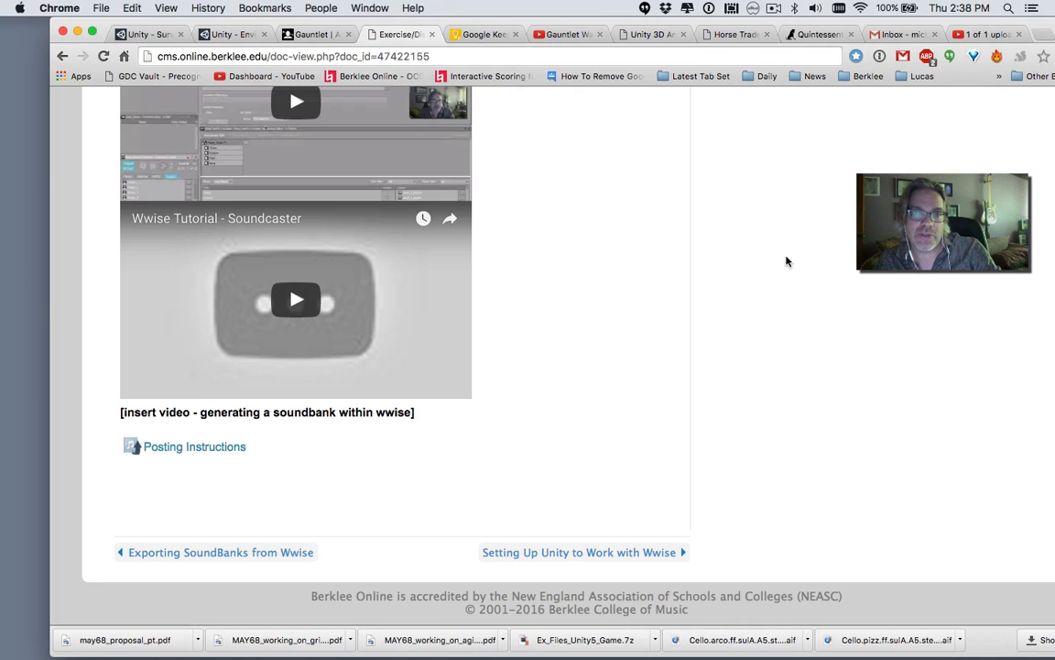
pyautogui.press('super+h')
pyautogui.click(778, 298)
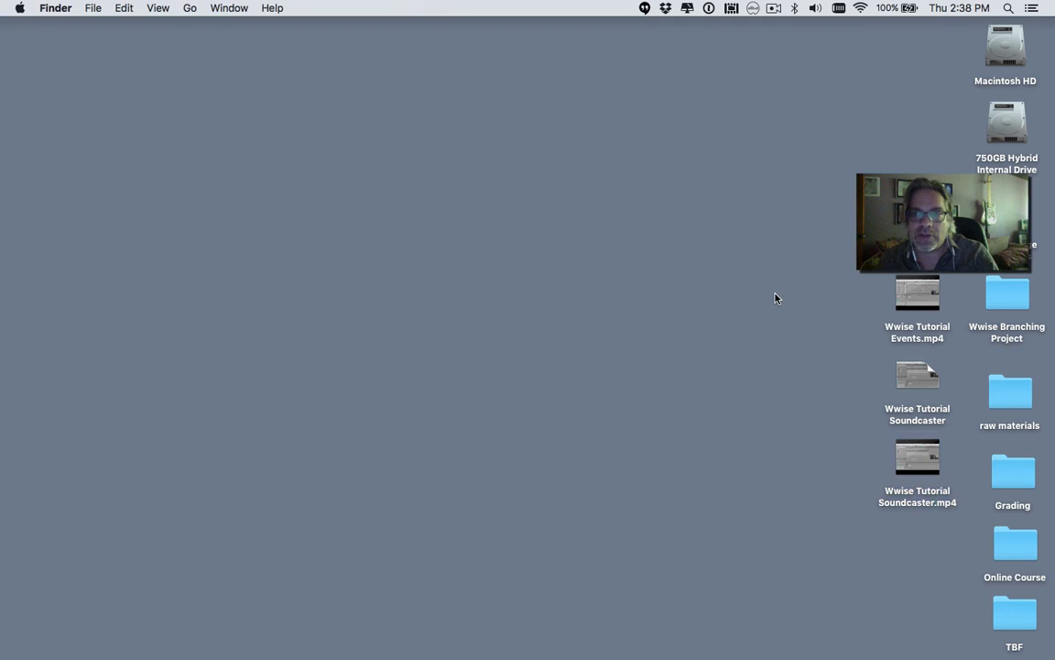
pyautogui.doubleClick(1015, 310)
pyautogui.scroll(-3, 496, 213)
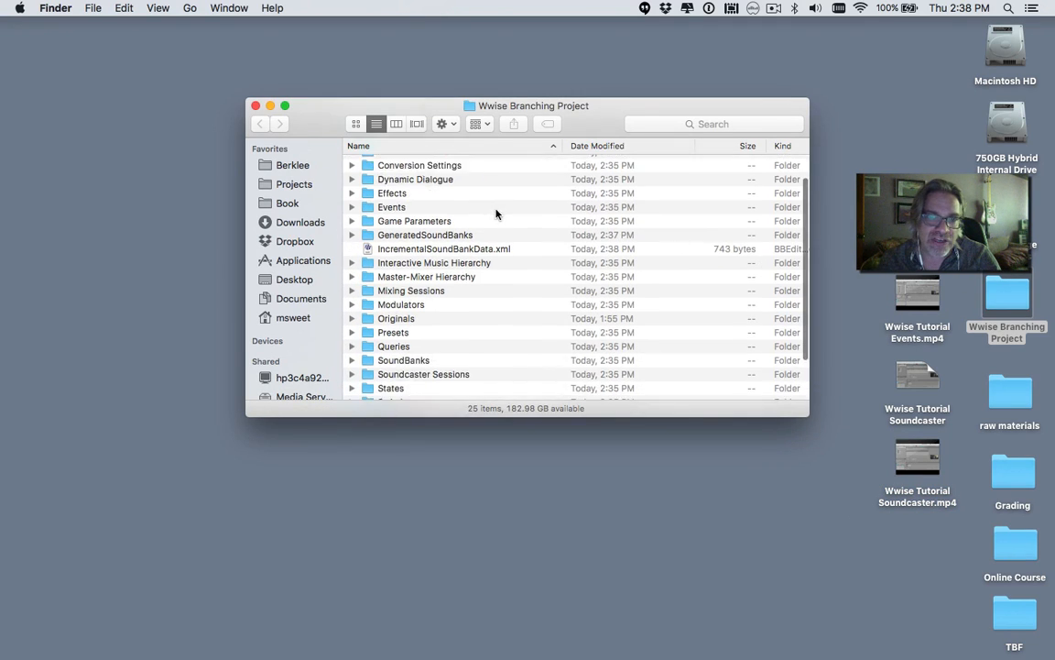
pyautogui.scroll(-5, 495, 214)
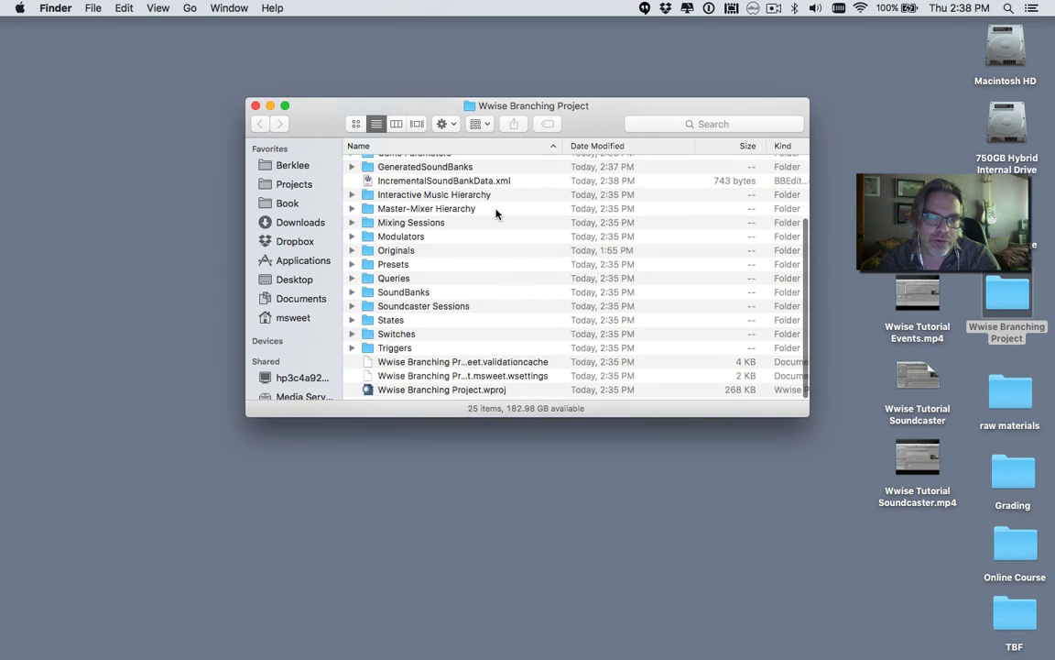
pyautogui.doubleClick(414, 296)
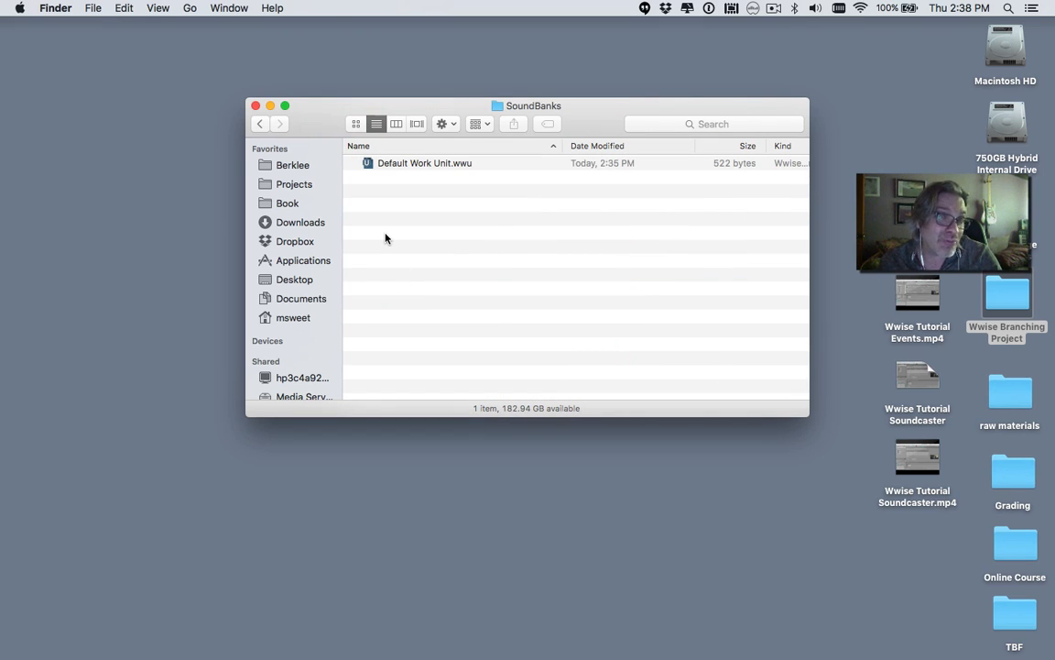
pyautogui.press('super+Up')
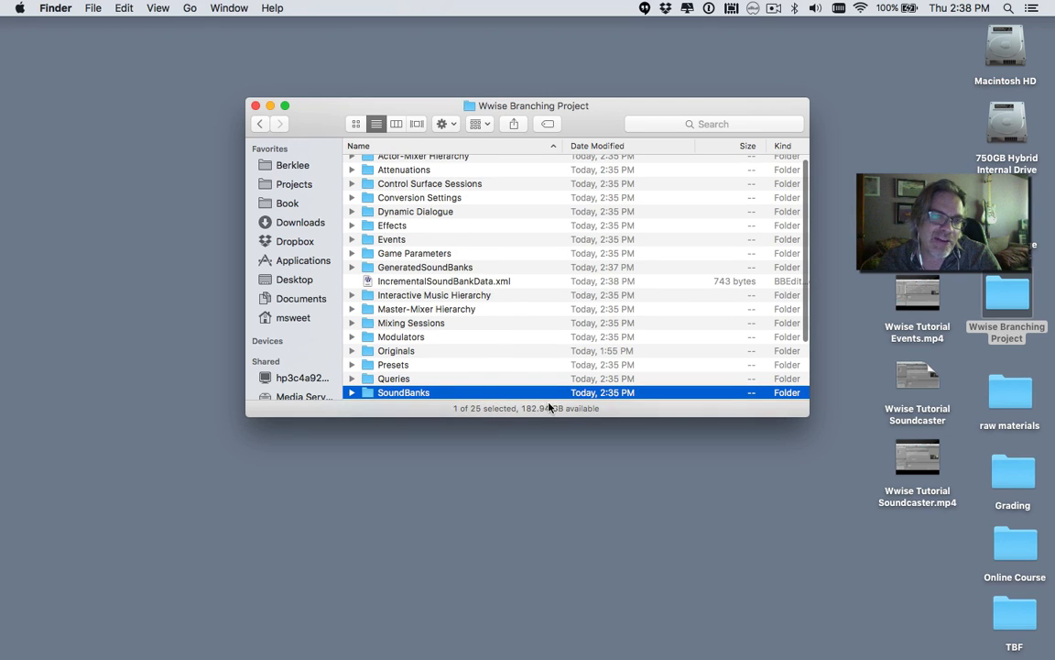
# Open the project's GeneratedSoundBanks folder and expand its Mac and Windows folders in an enlarged window
pyautogui.moveTo(807, 415); pyautogui.dragTo(758, 580)
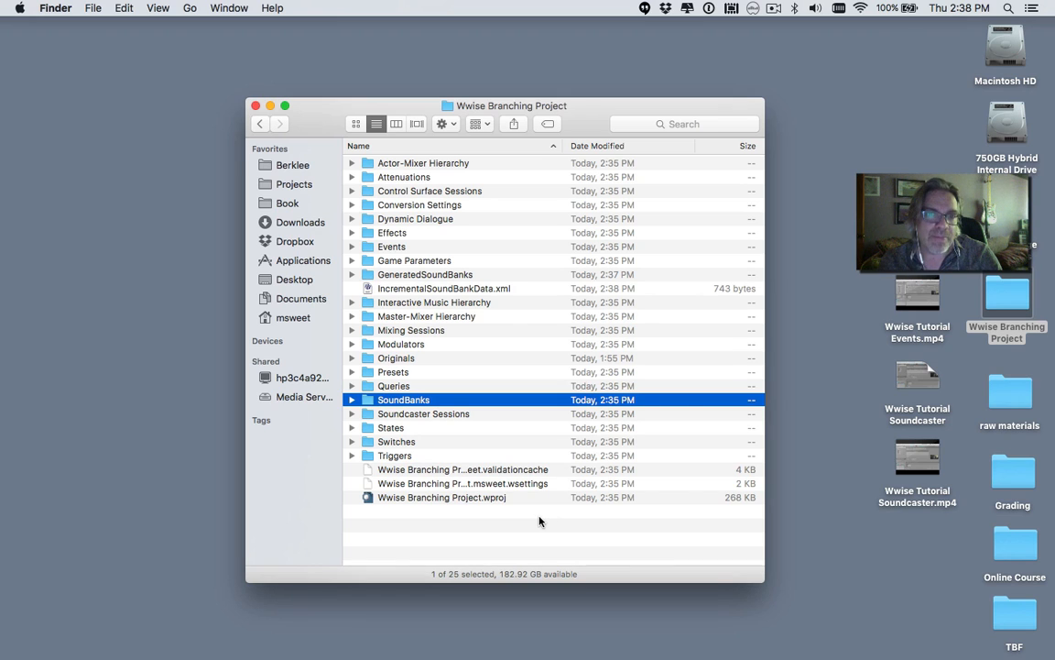
pyautogui.click(392, 275)
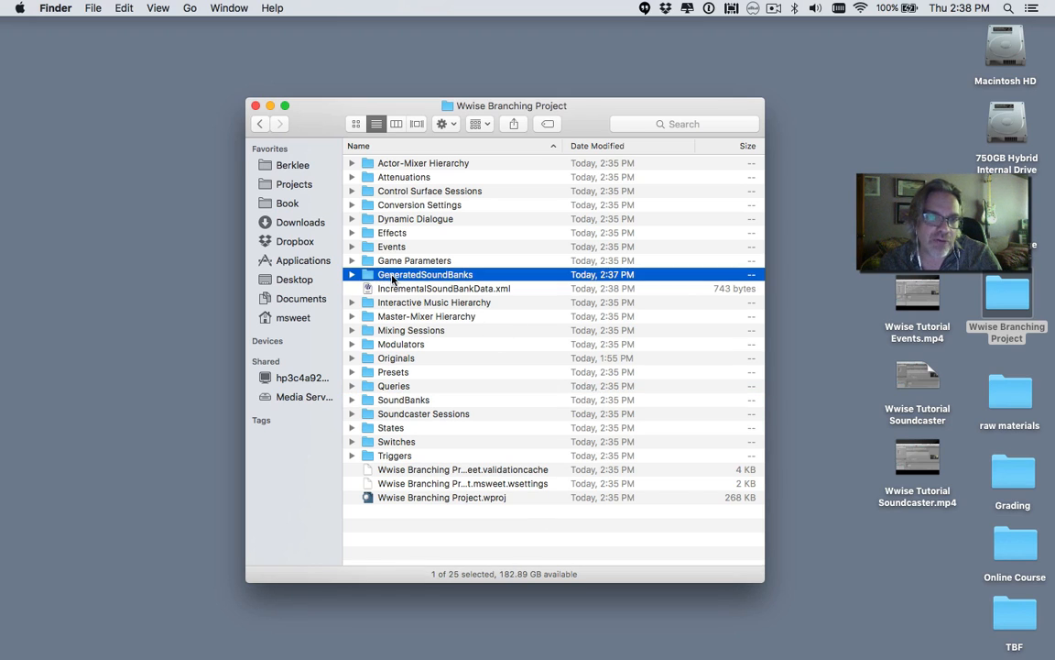
pyautogui.doubleClick(392, 276)
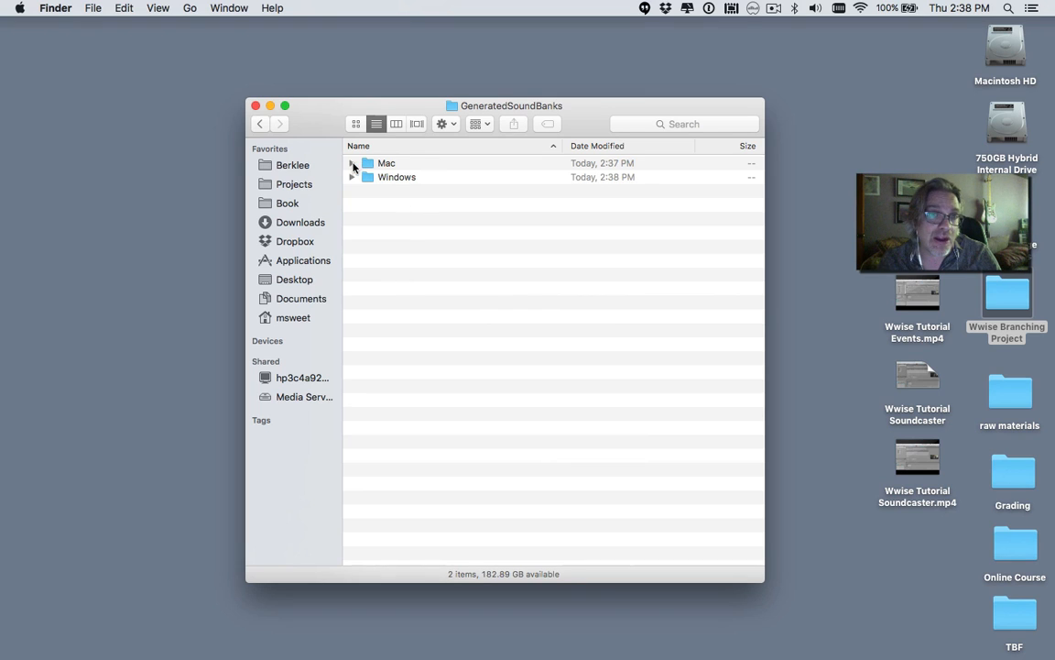
pyautogui.click(353, 164)
pyautogui.click(352, 275)
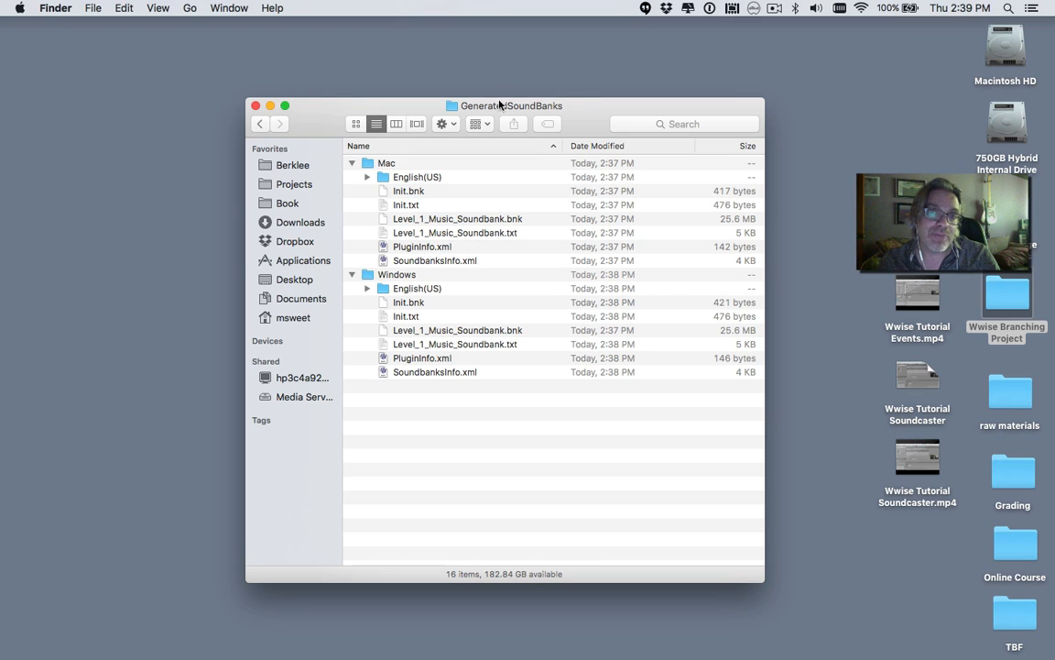
# Check the GeneratedSoundBanks folder's location path and select Level_1_Music_Soundbank.bnk in the Mac folder
pyautogui.keyDown('super'); pyautogui.click(458, 106); pyautogui.keyUp('super')
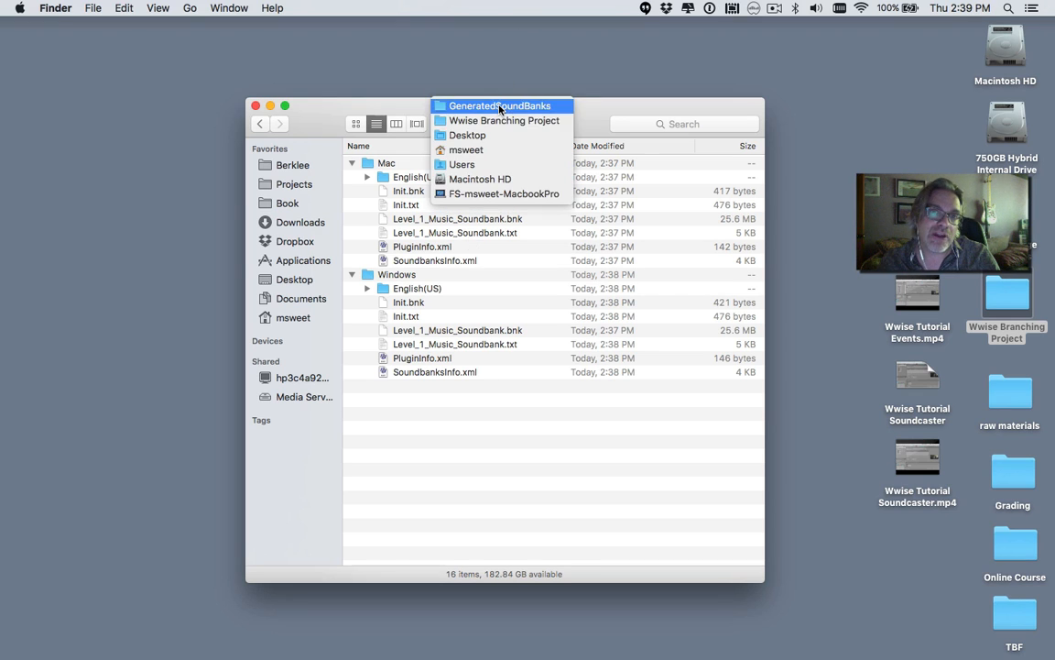
pyautogui.click(580, 104)
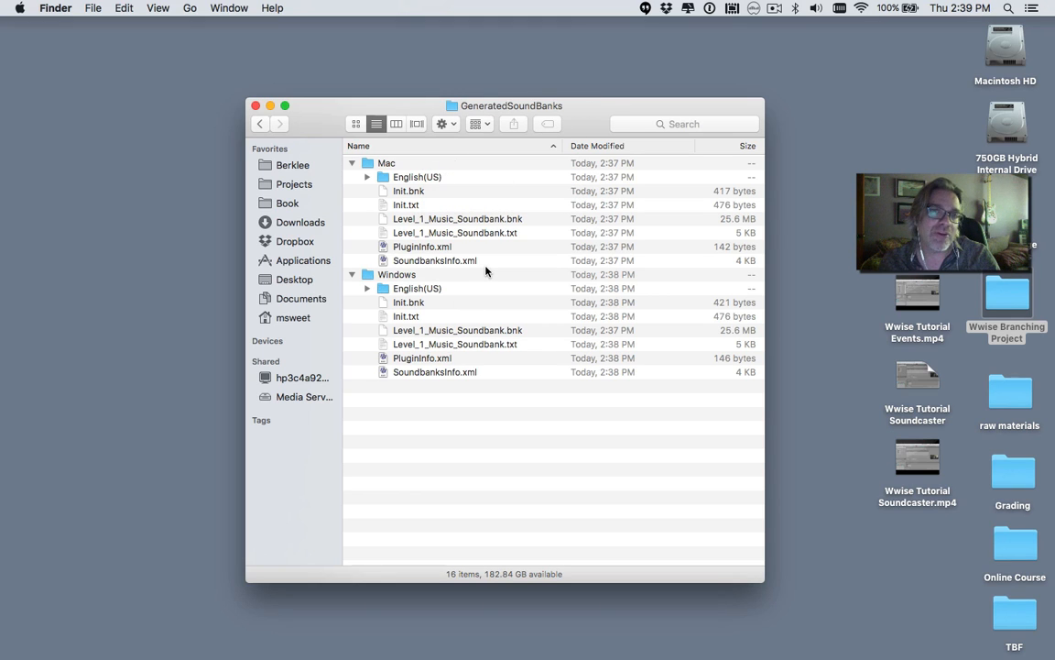
pyautogui.click(426, 220)
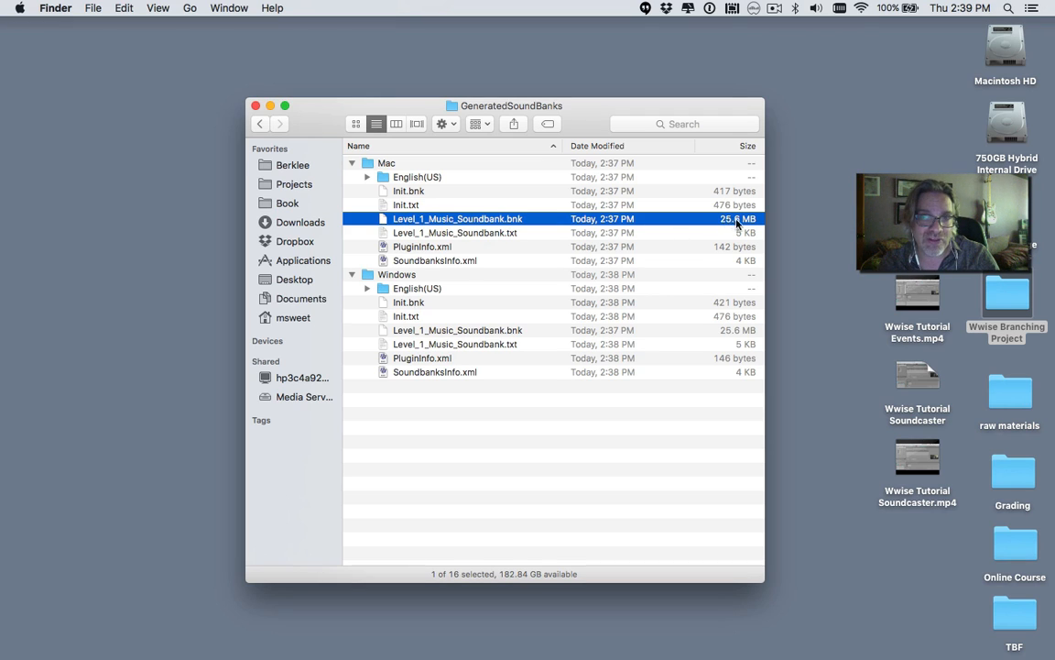
# Open Level_1_Music_Soundbank.txt from the Mac folder in its default text editor
pyautogui.click(503, 232)
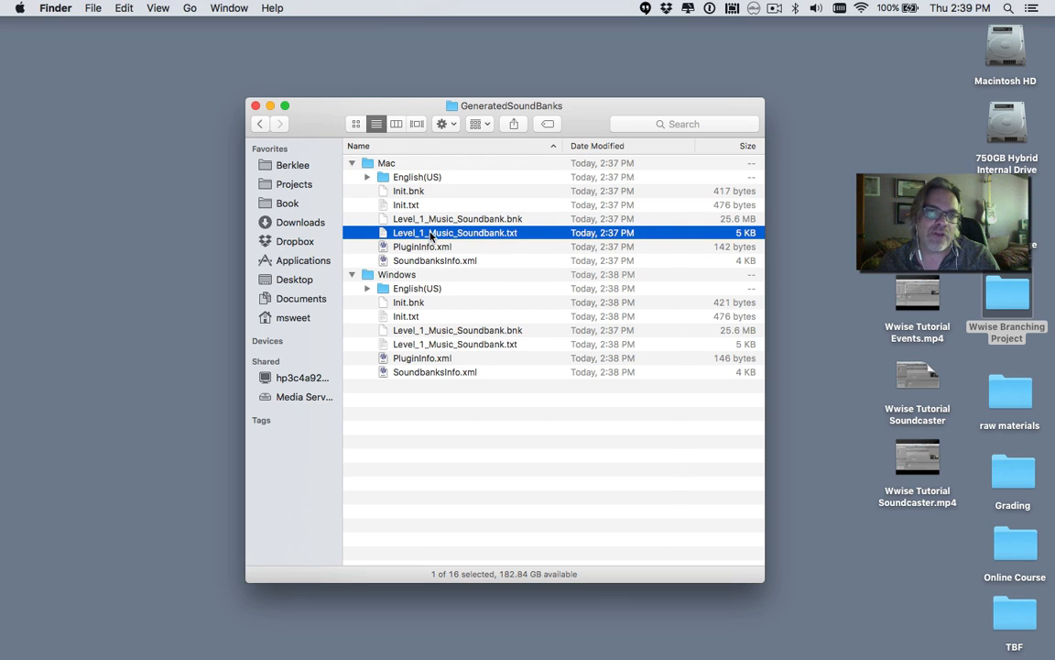
pyautogui.rightClick(430, 236)
pyautogui.moveTo(469, 259)
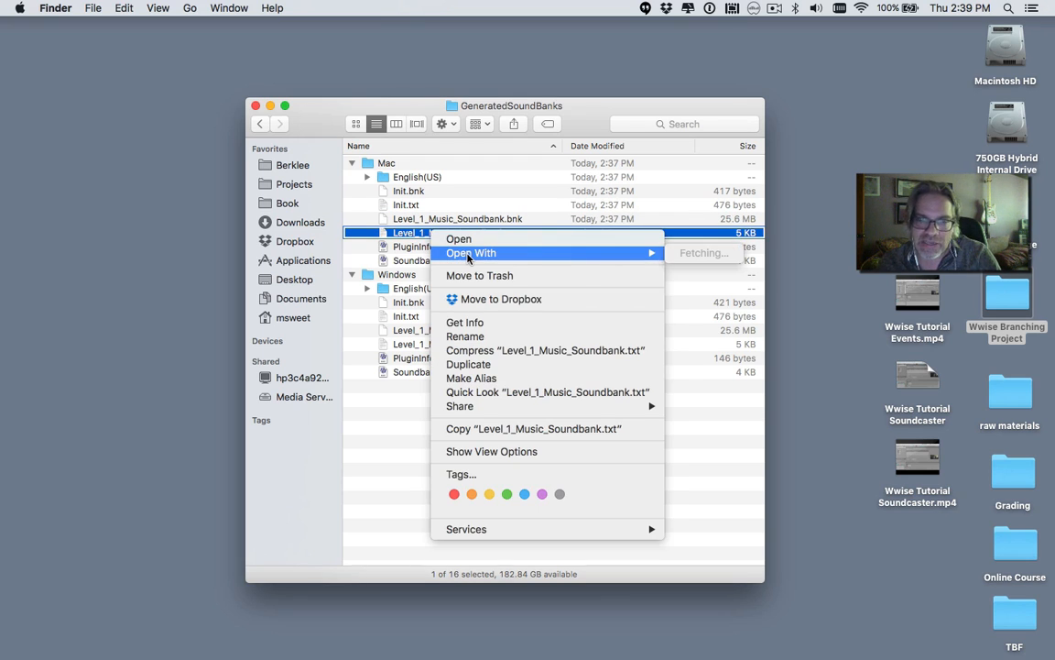
pyautogui.click(414, 234)
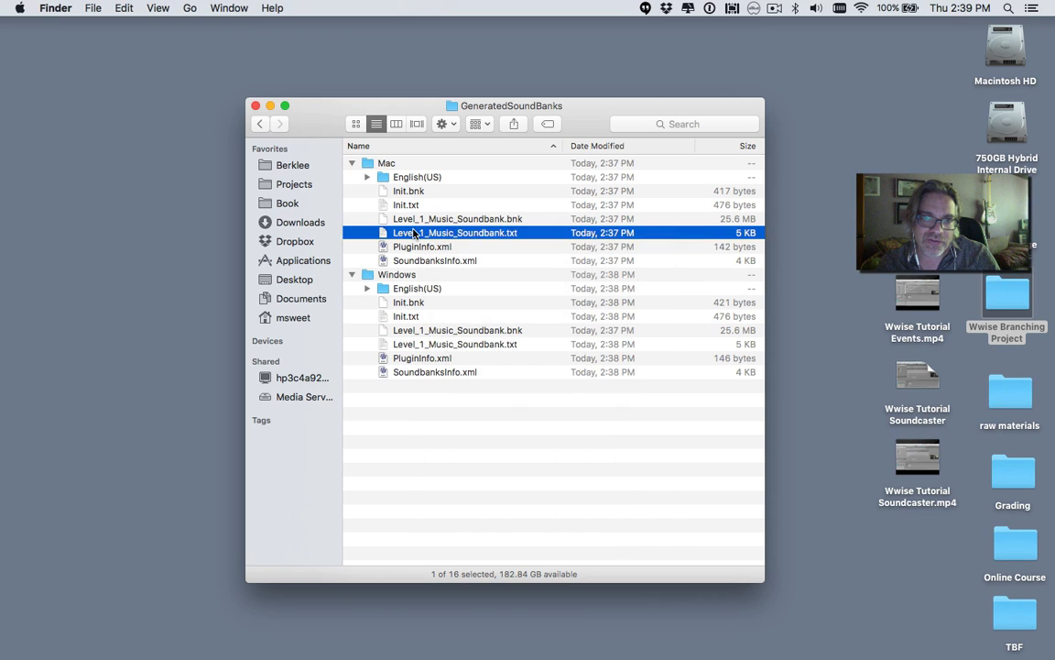
pyautogui.doubleClick(414, 234)
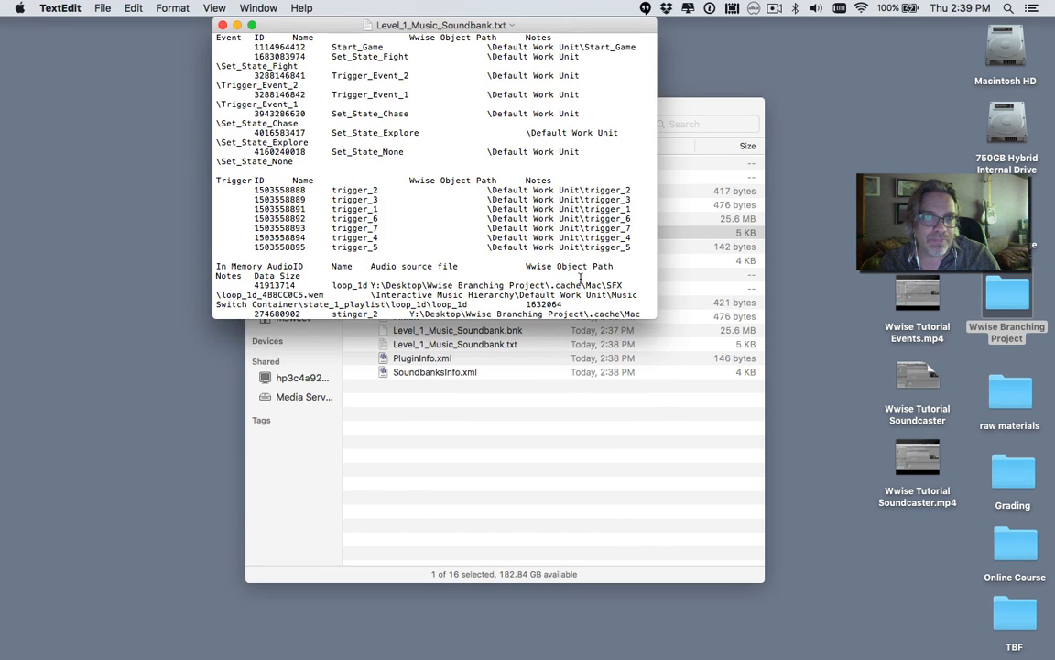
# Enlarge the text file's window to examine its events, triggers and in-memory audio, and close it to return to Finder
pyautogui.moveTo(492, 31); pyautogui.dragTo(353, 49)
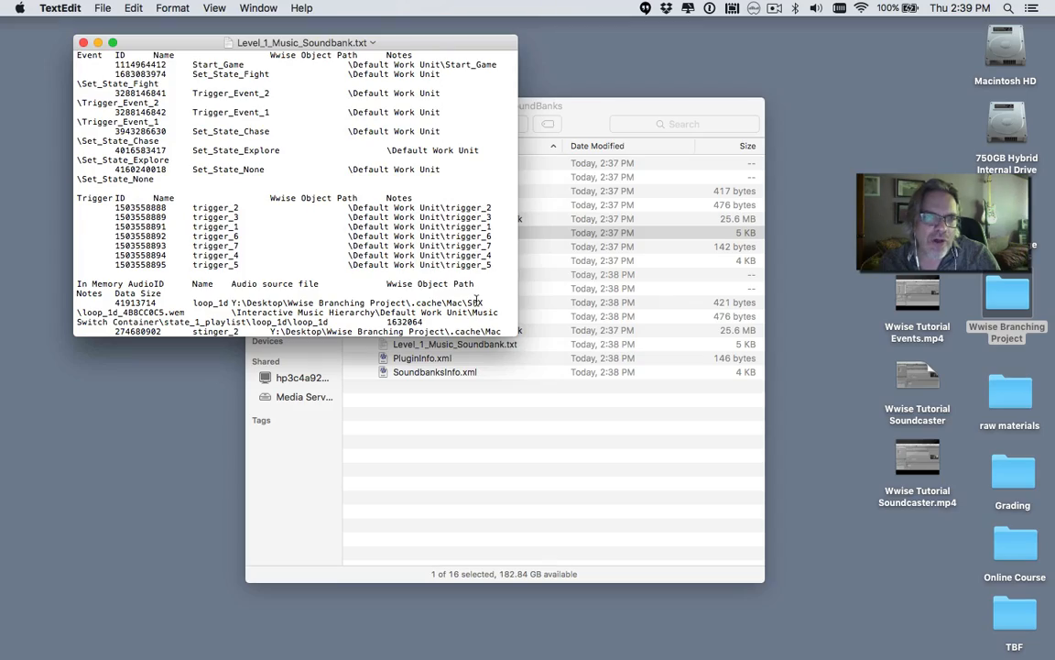
pyautogui.moveTo(510, 333); pyautogui.dragTo(1023, 574)
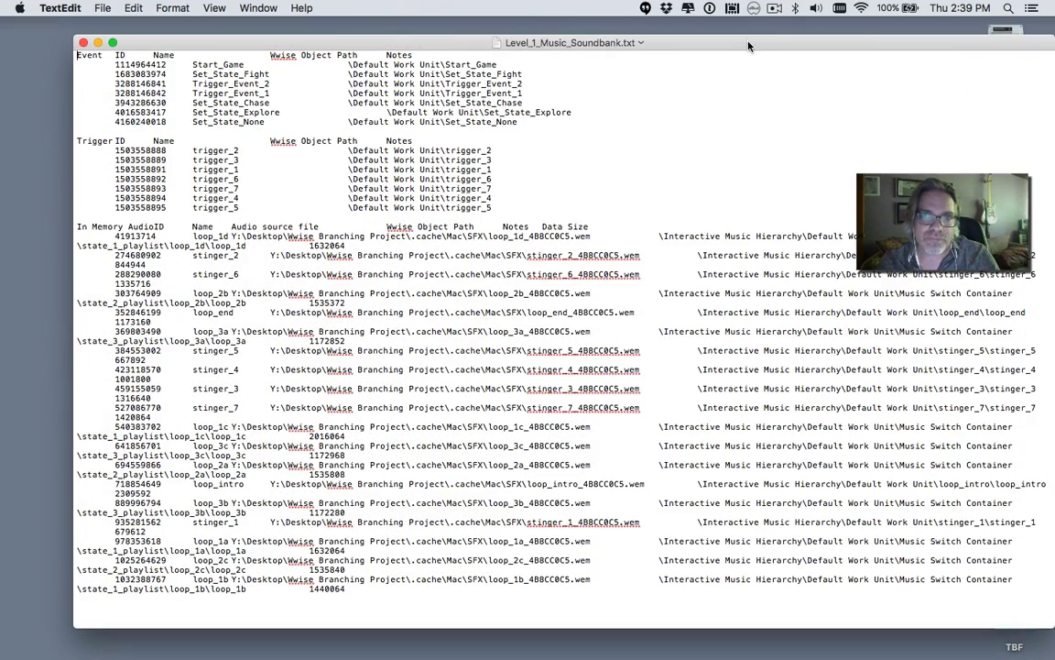
pyautogui.moveTo(672, 34); pyautogui.dragTo(609, 29)
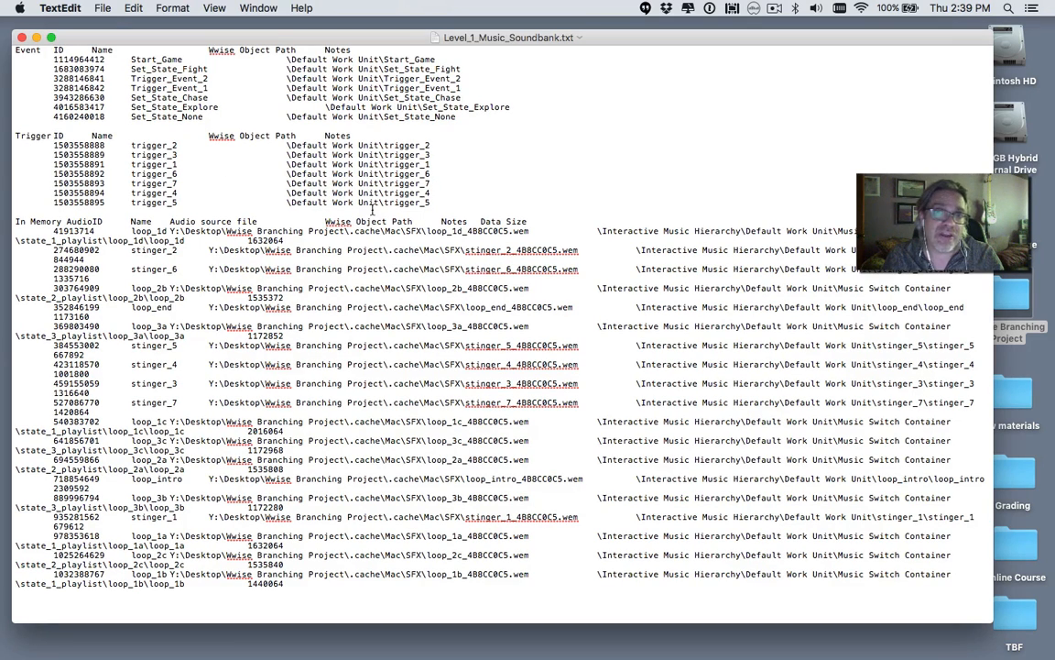
pyautogui.press('super+w')
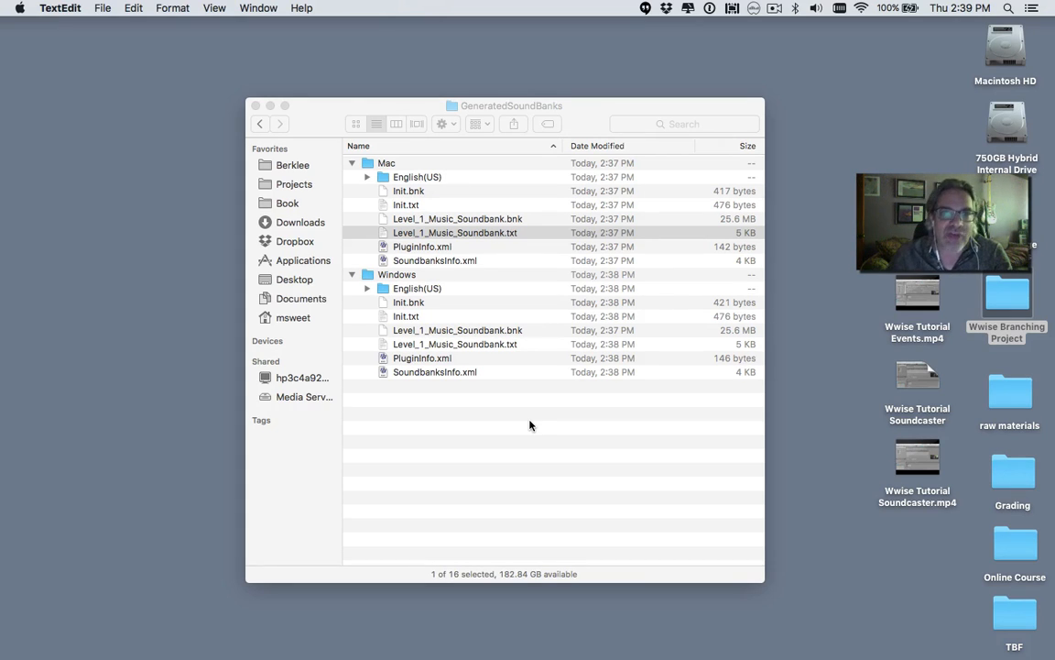
pyautogui.click(538, 425)
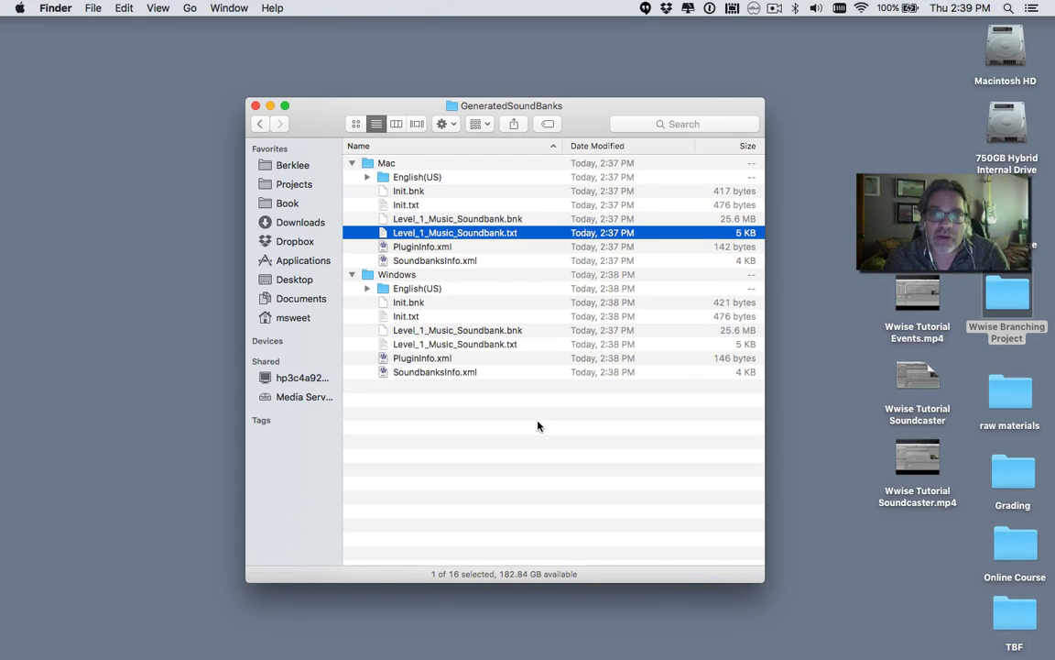
pyautogui.click(774, 7)
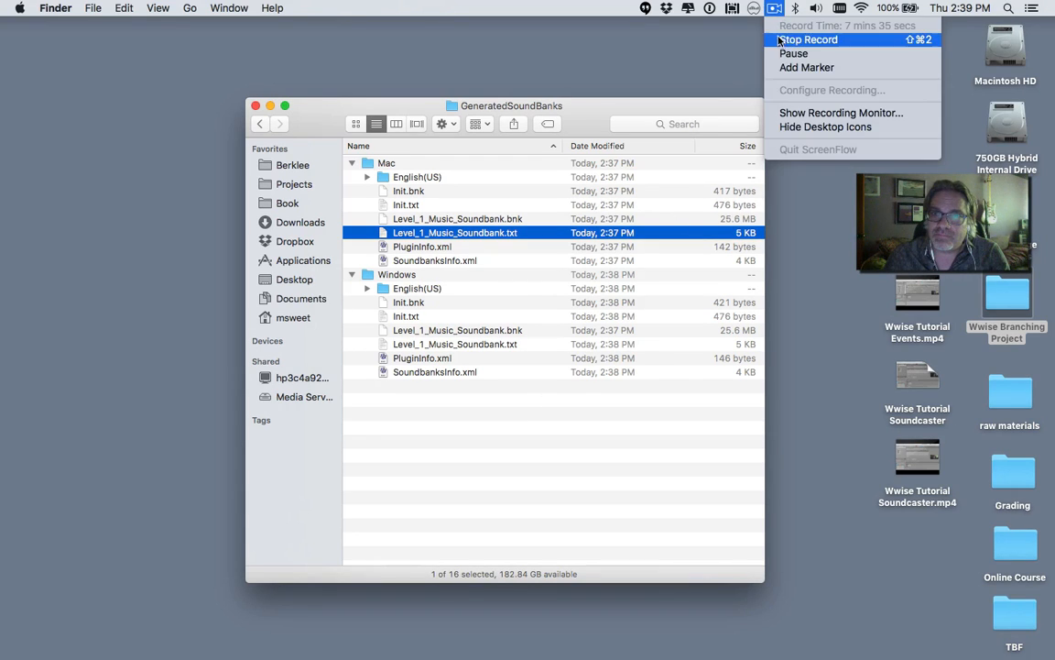